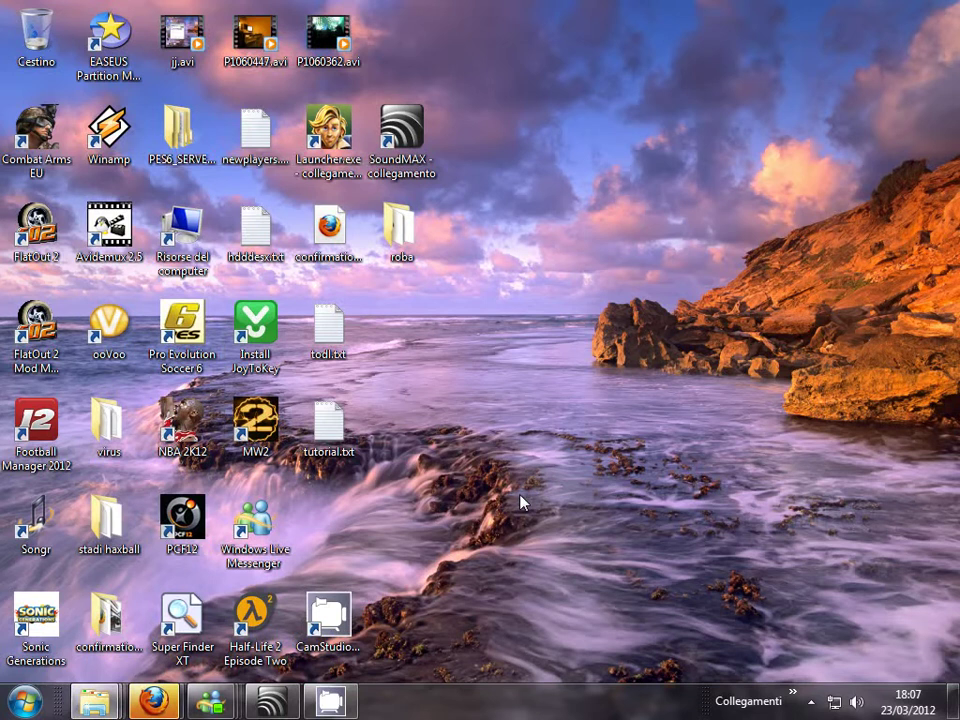
- Bring the Facebook window forward and open the Pes6j Patch 6.0 page
mouse_move(153, 700)
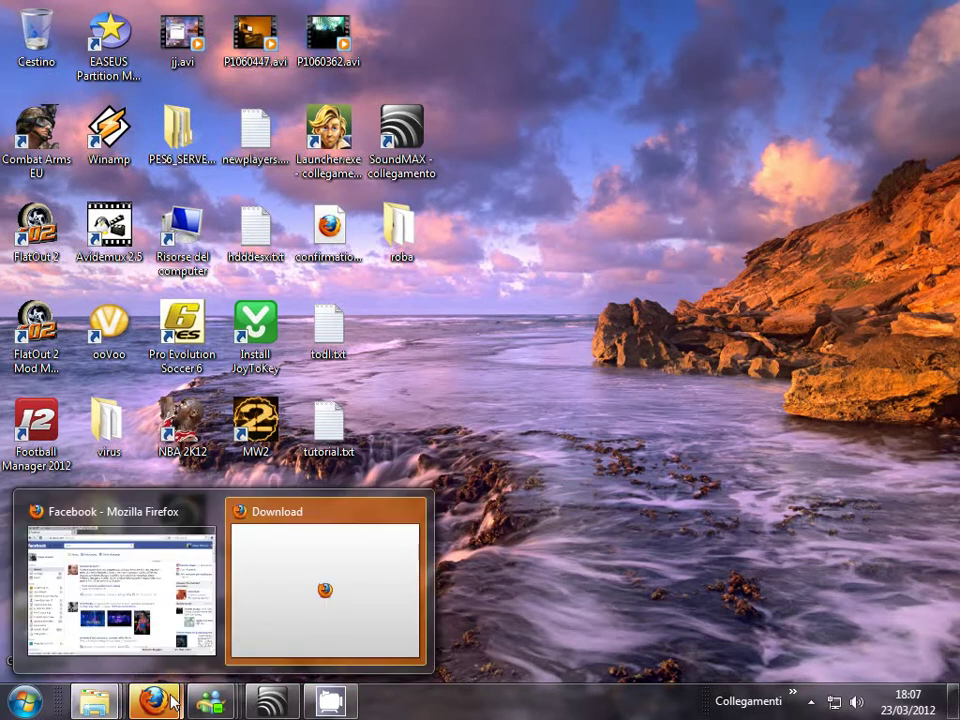
left_click(133, 582)
scroll(362, 320, "down", 2)
scroll(362, 318, "down", 6)
scroll(140, 328, "up", 4)
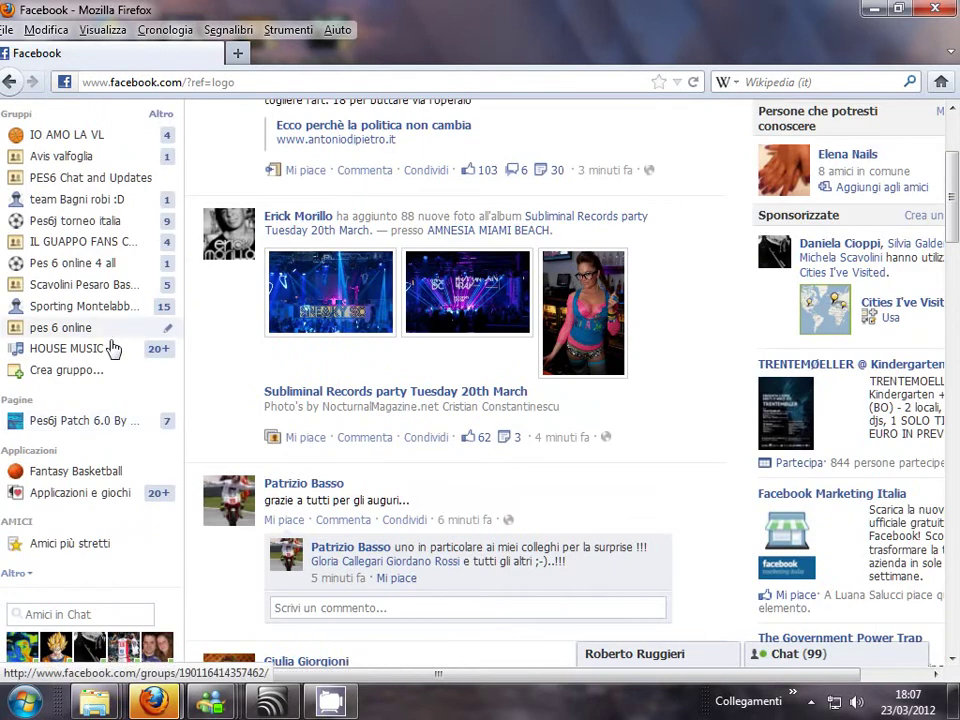
left_click(94, 428)
- Follow the link to the Deemaz Patch for PES 6 page, then start a blank new tab
scroll(403, 420, "down", 4)
scroll(330, 260, "up", 2)
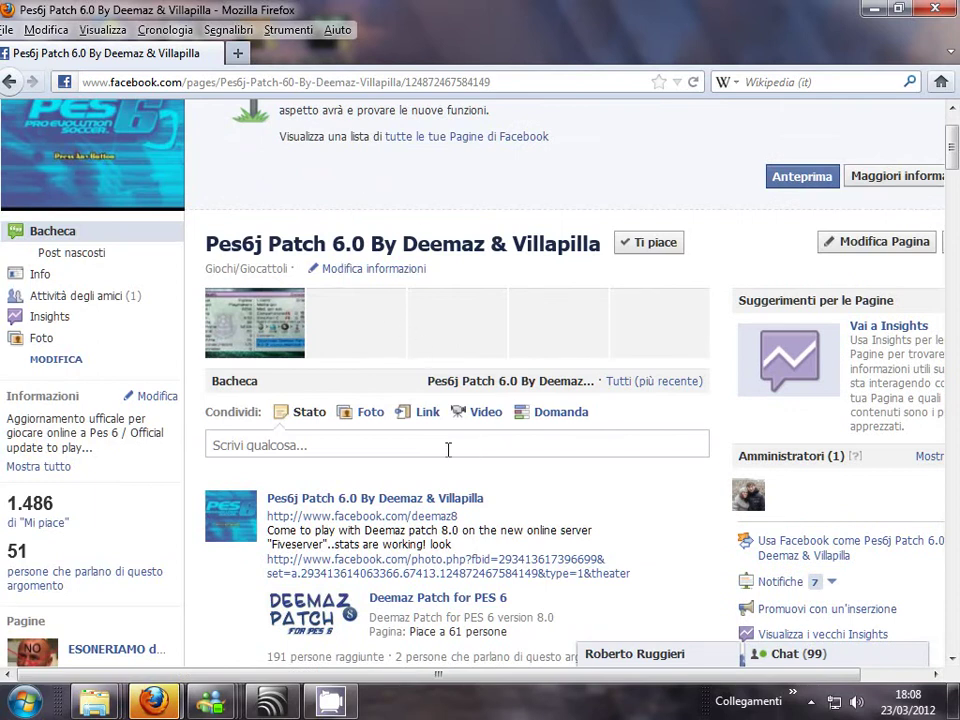
scroll(448, 449, "down", 2)
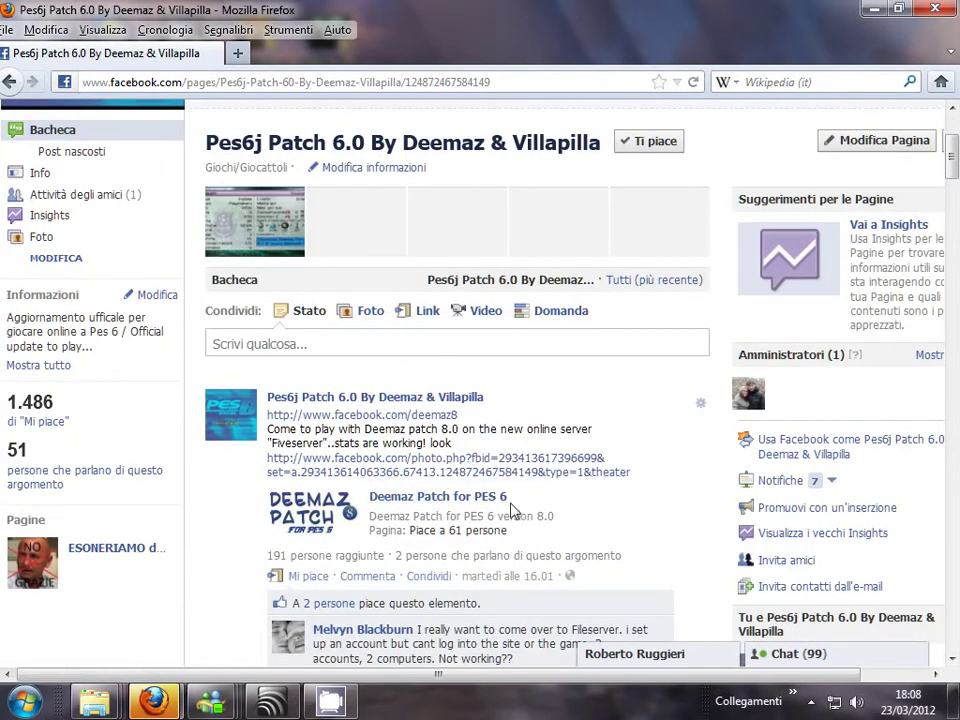
mouse_move(489, 506)
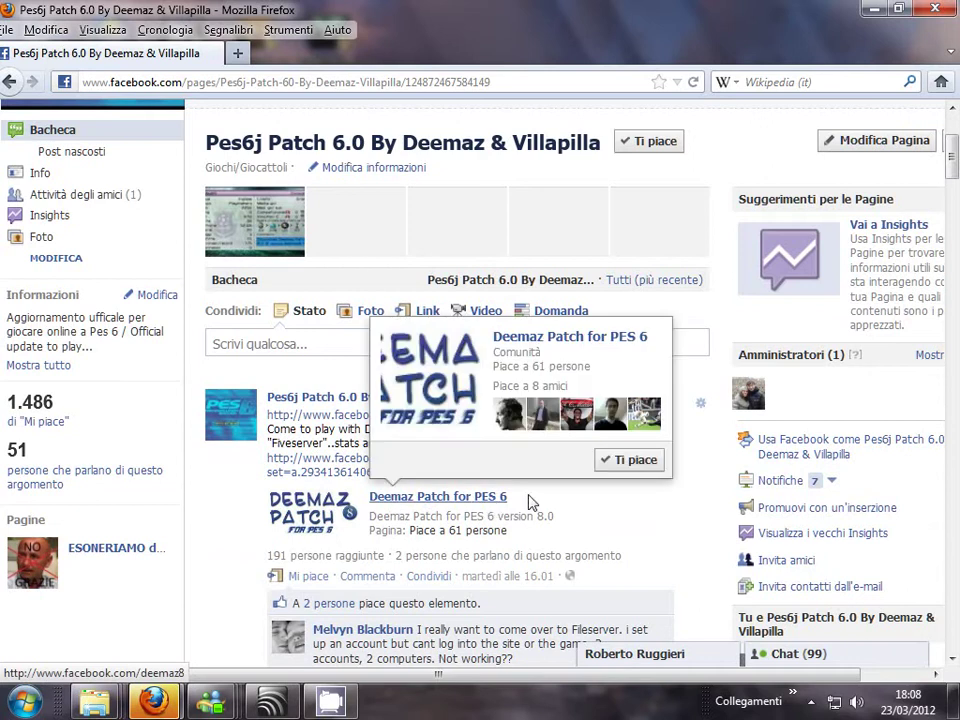
scroll(517, 523, "down", 2)
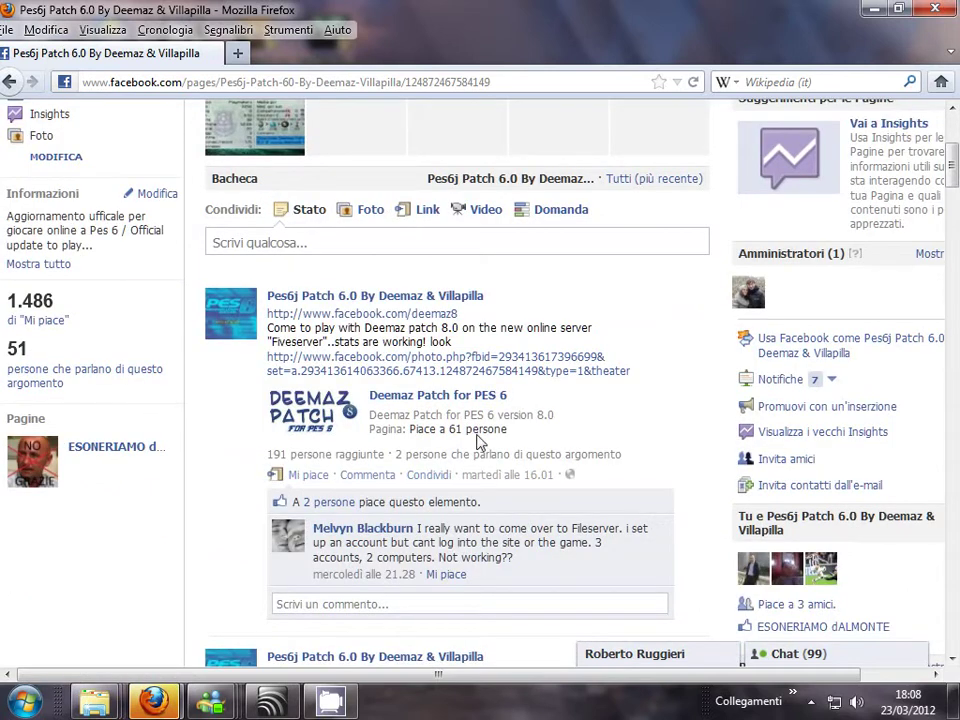
left_click(454, 397)
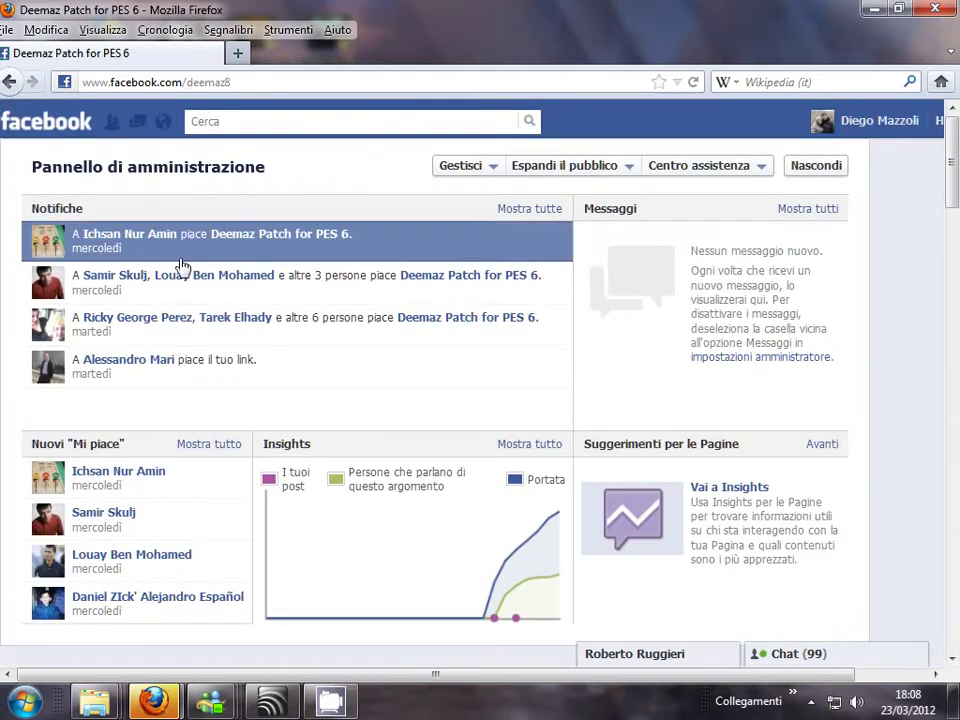
scroll(214, 440, "down", 7)
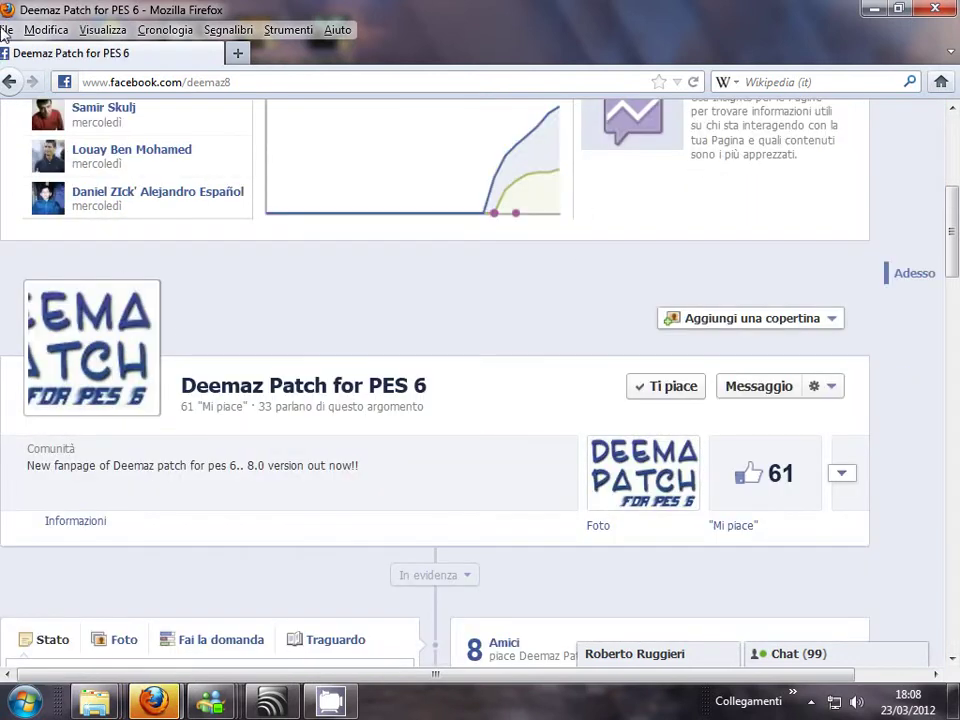
left_click(240, 54)
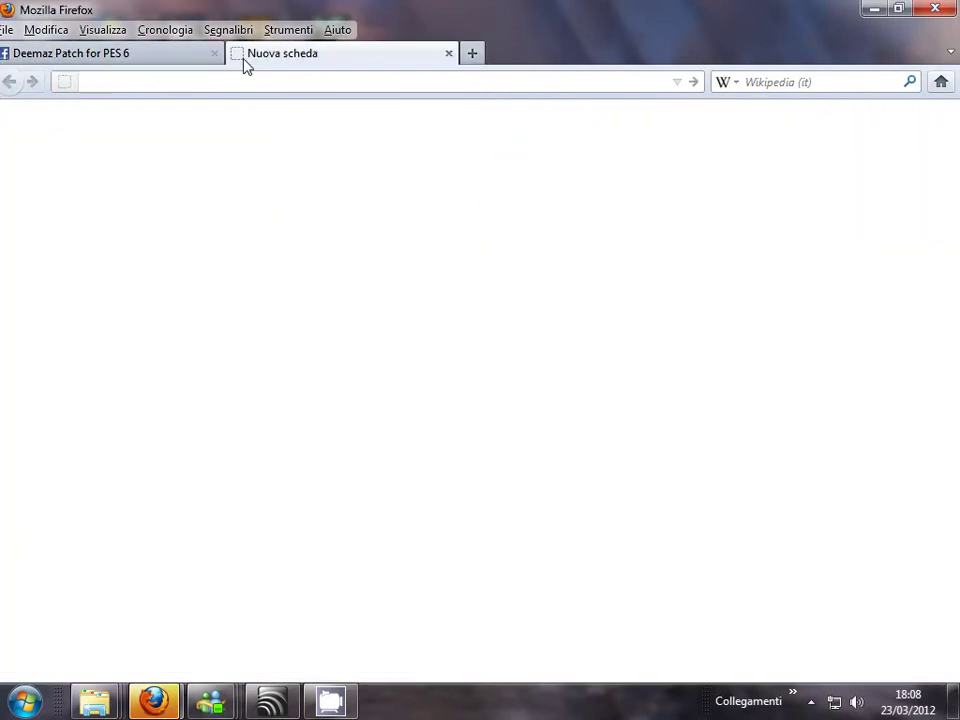
- Enter 'deemaz' in the address bar and load the DEEMAZ PATCH 8.0 site
type("dee")
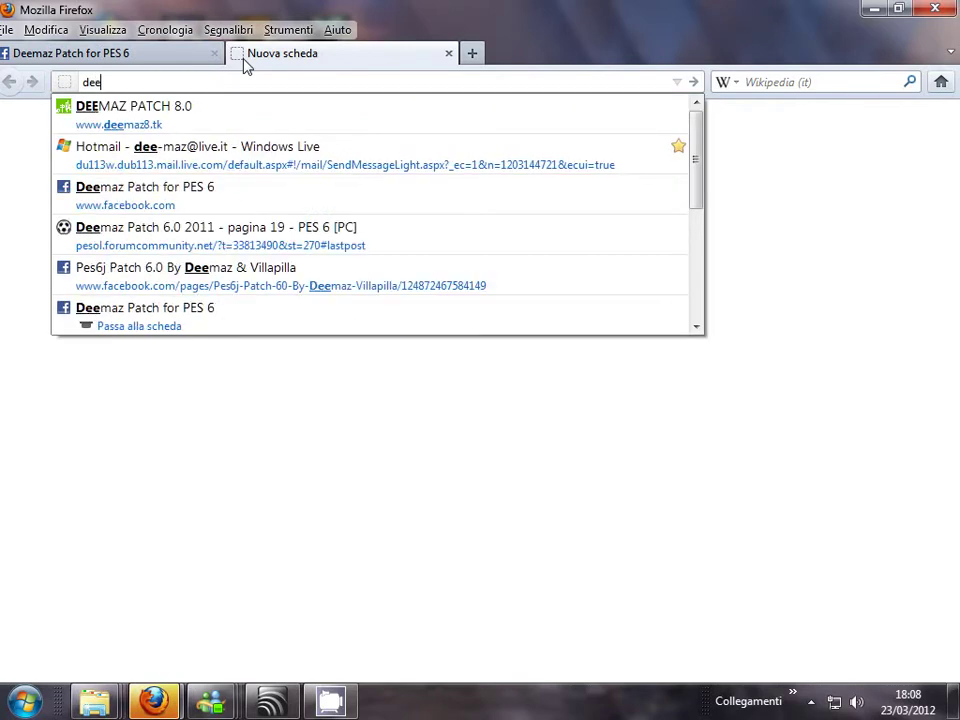
type("maz")
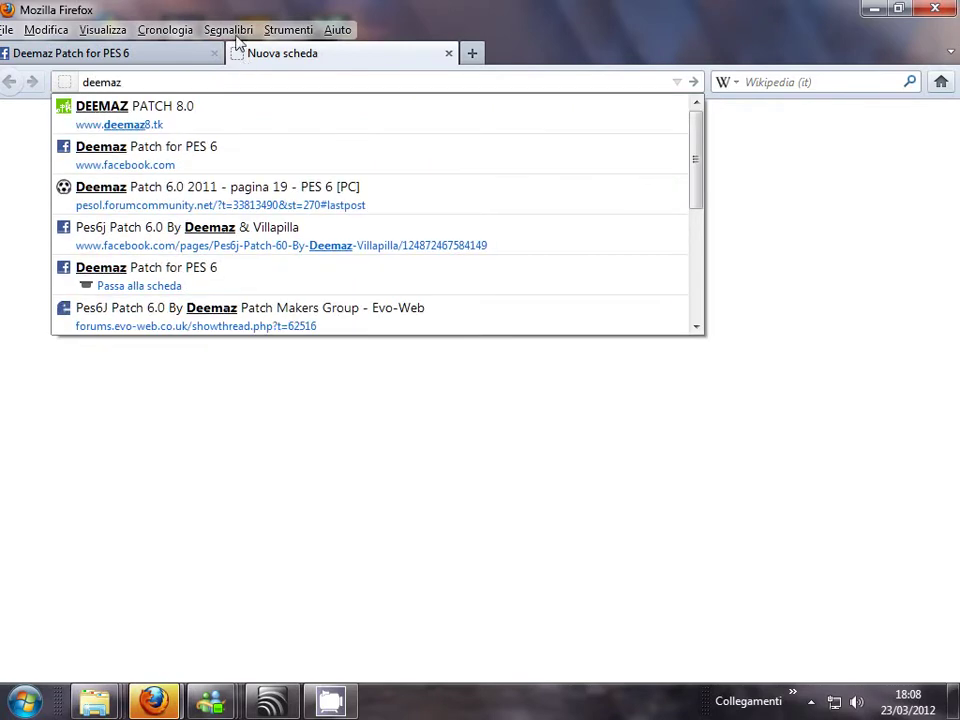
left_click(208, 118)
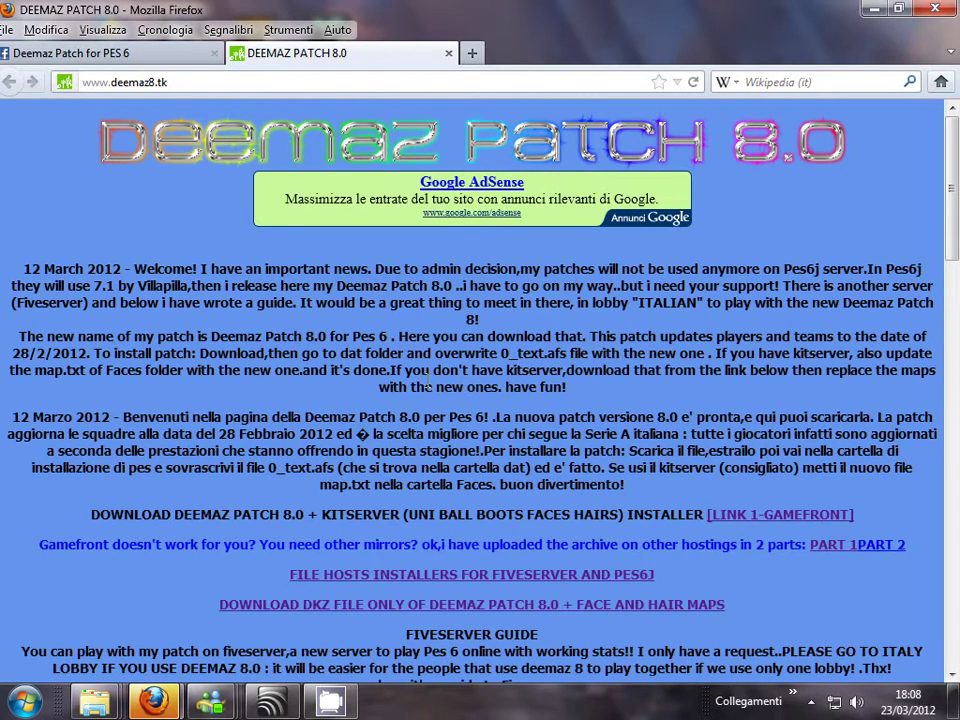
scroll(422, 385, "down", 3)
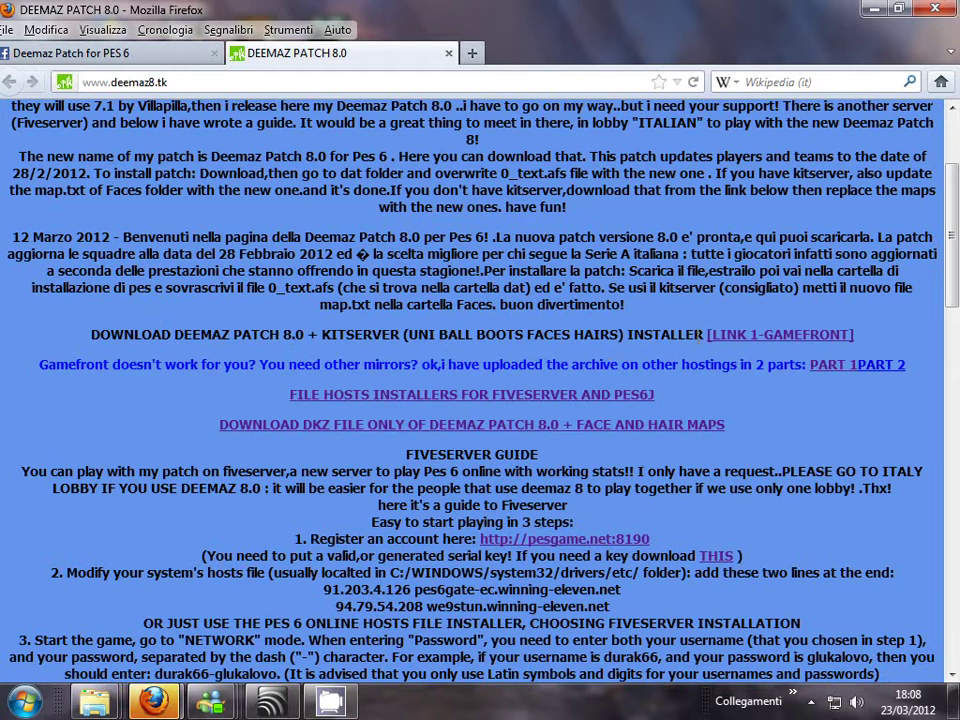
- Open the LINK 1-GAMEFRONT and PART 1 download links in new tabs
right_click(777, 343)
left_click(805, 355)
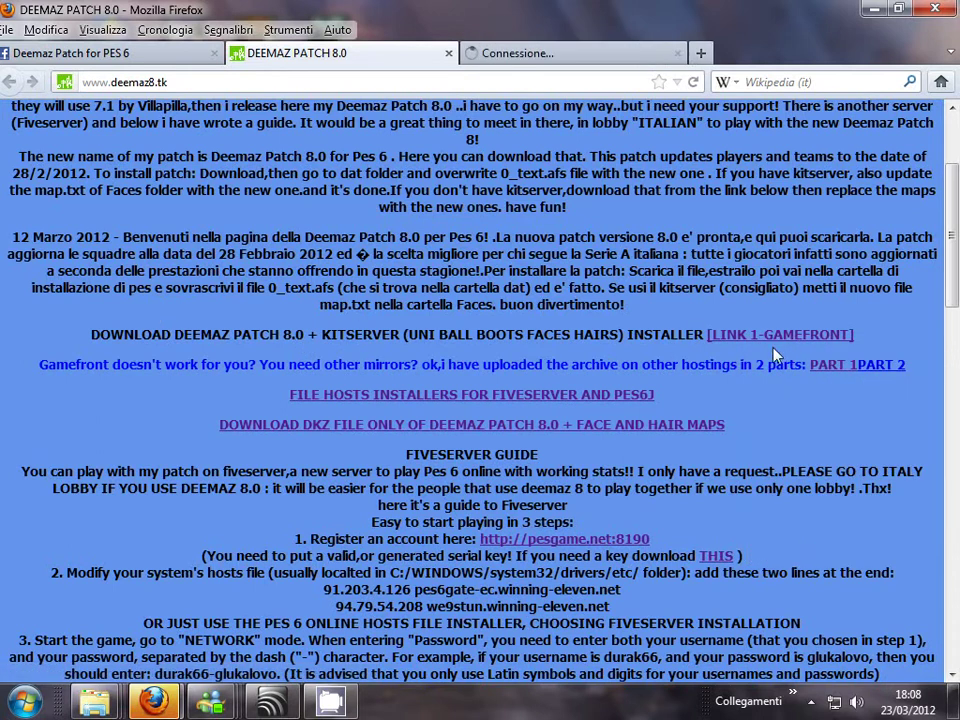
left_click(562, 53)
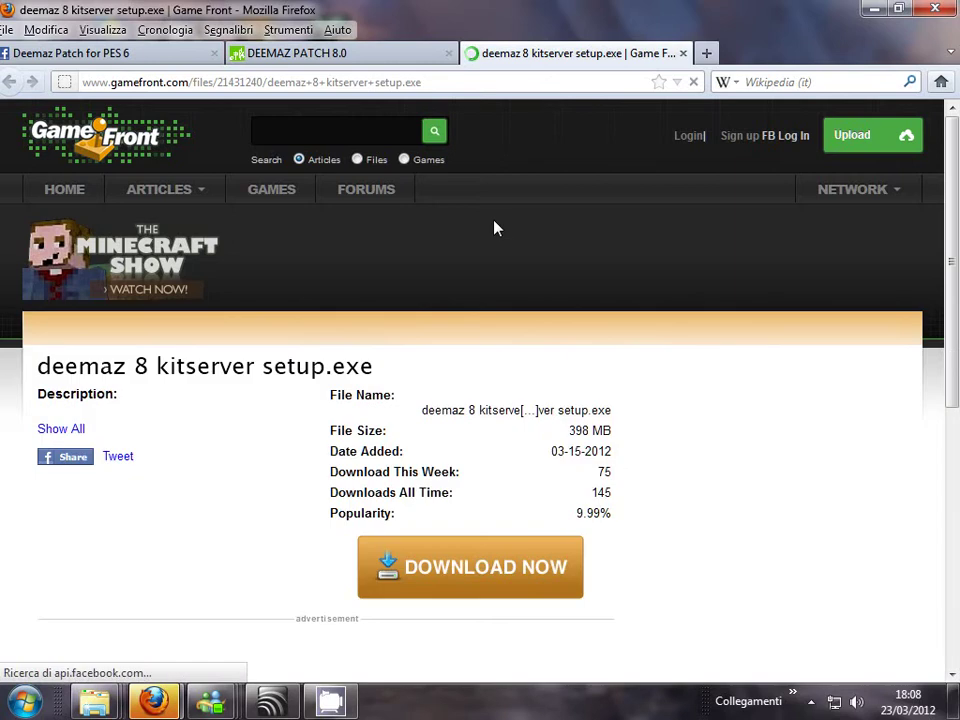
left_click(330, 53)
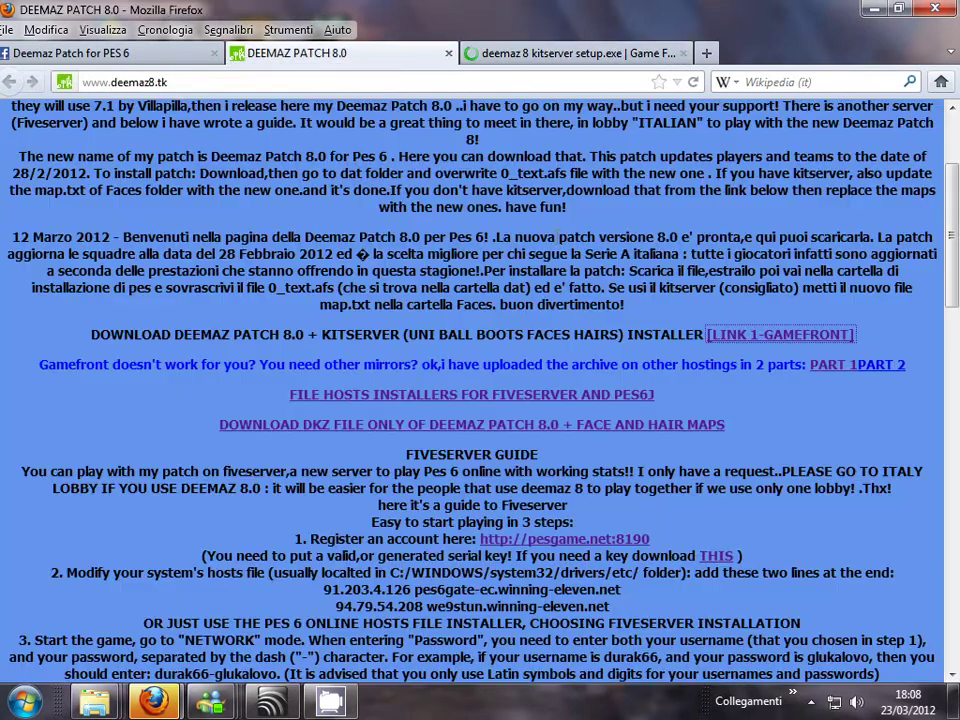
right_click(809, 372)
left_click(722, 365)
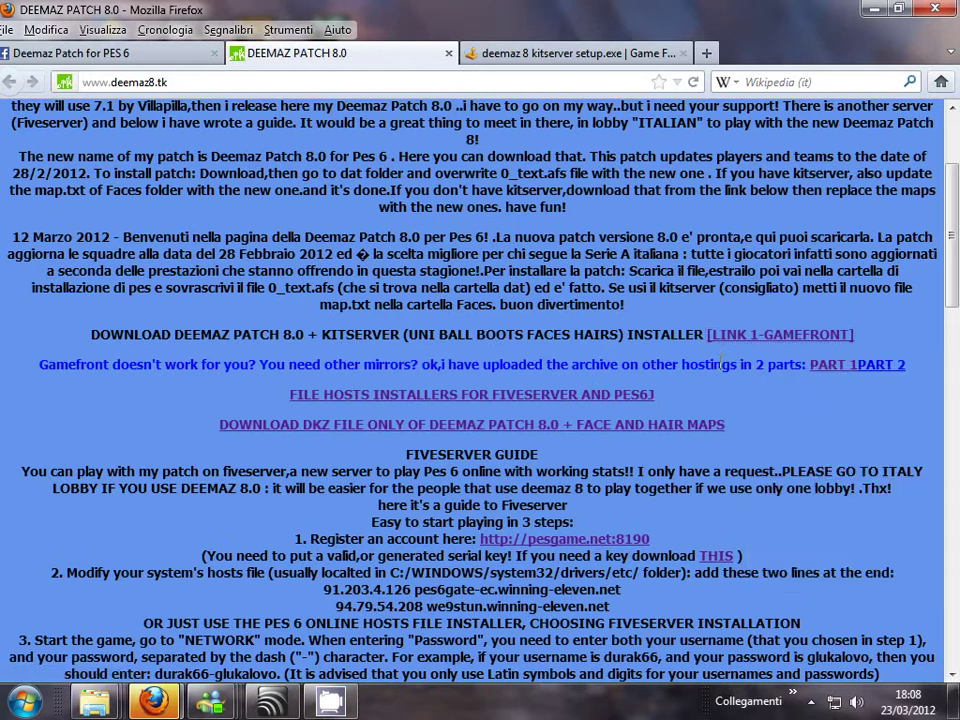
right_click(830, 370)
left_click(835, 379)
- Look through the download mirrors for Deemaz_Patch_8_for_Pes_6_Setup.part1.rar, then show the desktop
left_click(525, 54)
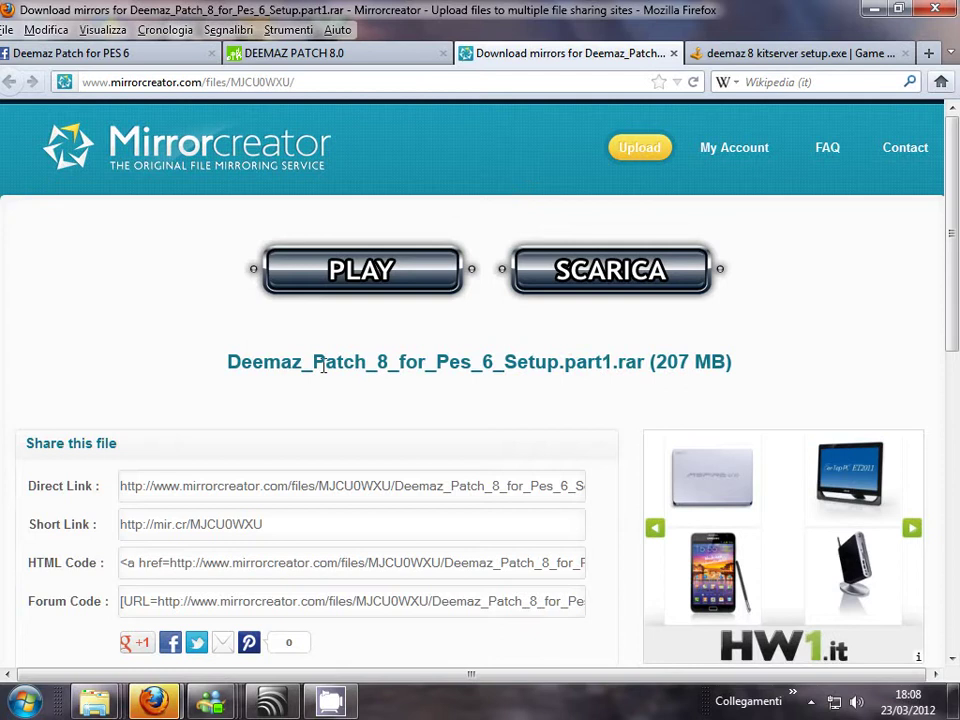
scroll(323, 366, "down", 5)
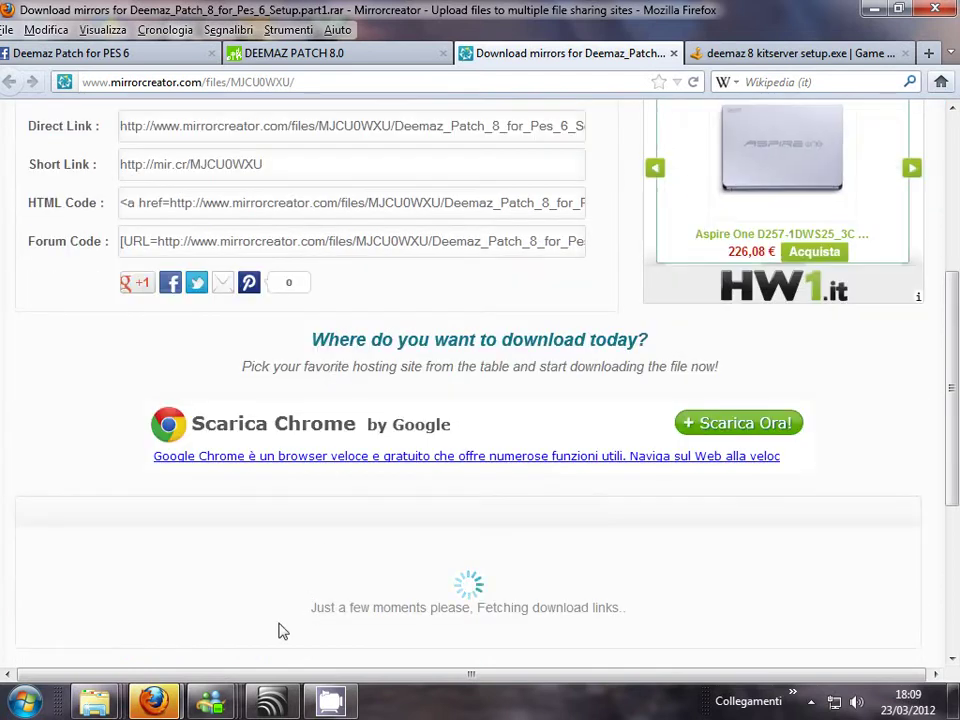
scroll(440, 560, "down", 1)
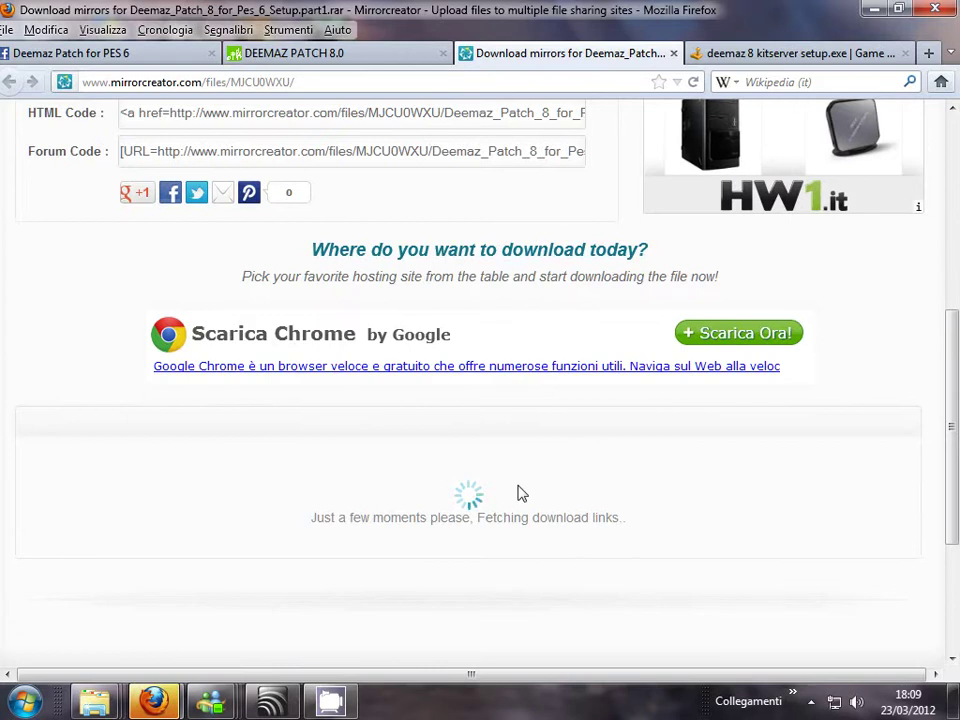
scroll(548, 488, "down", 1)
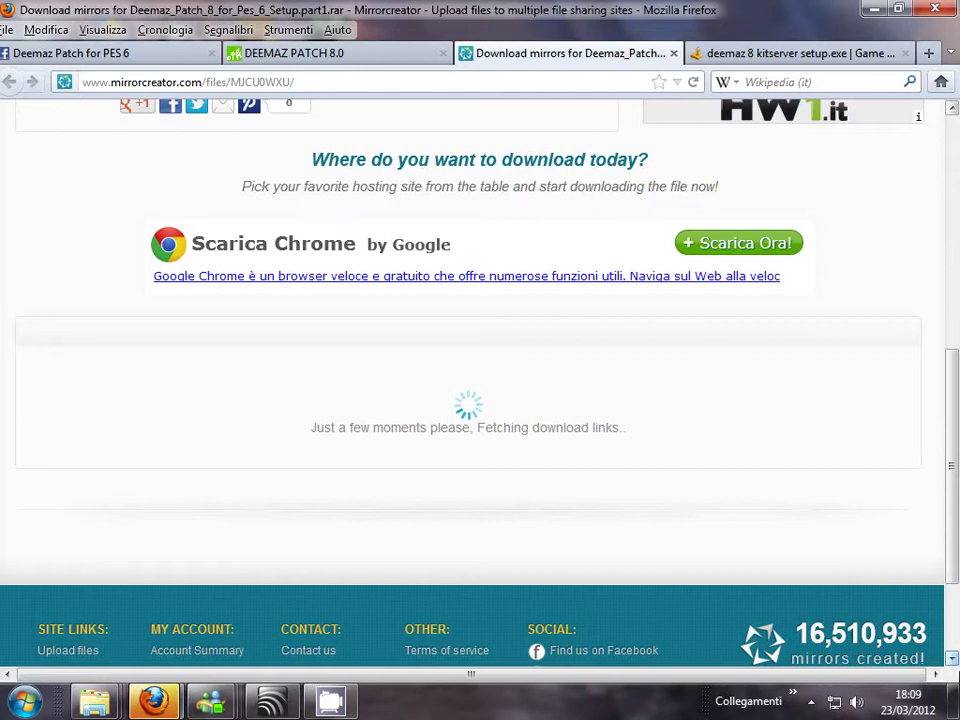
left_click(955, 700)
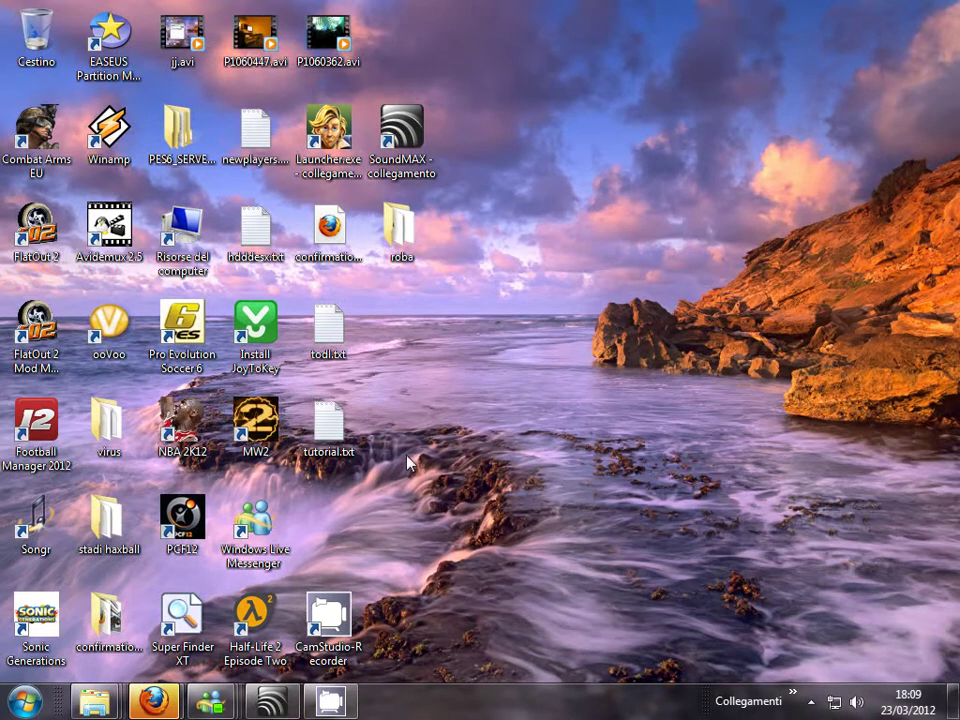
- Run Deemaz_Patch_8_for_Pes_6_Setup.exe from the roba folder, then bring up the Pro Evolution Soccer 6 folder
double_click(405, 258)
left_click(231, 175)
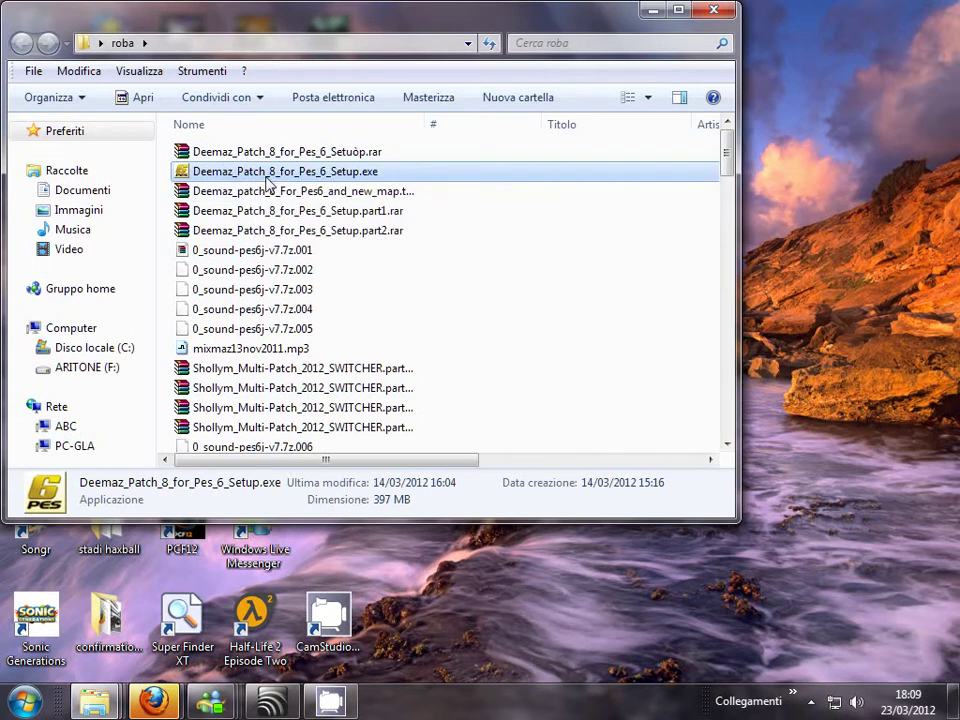
double_click(270, 176)
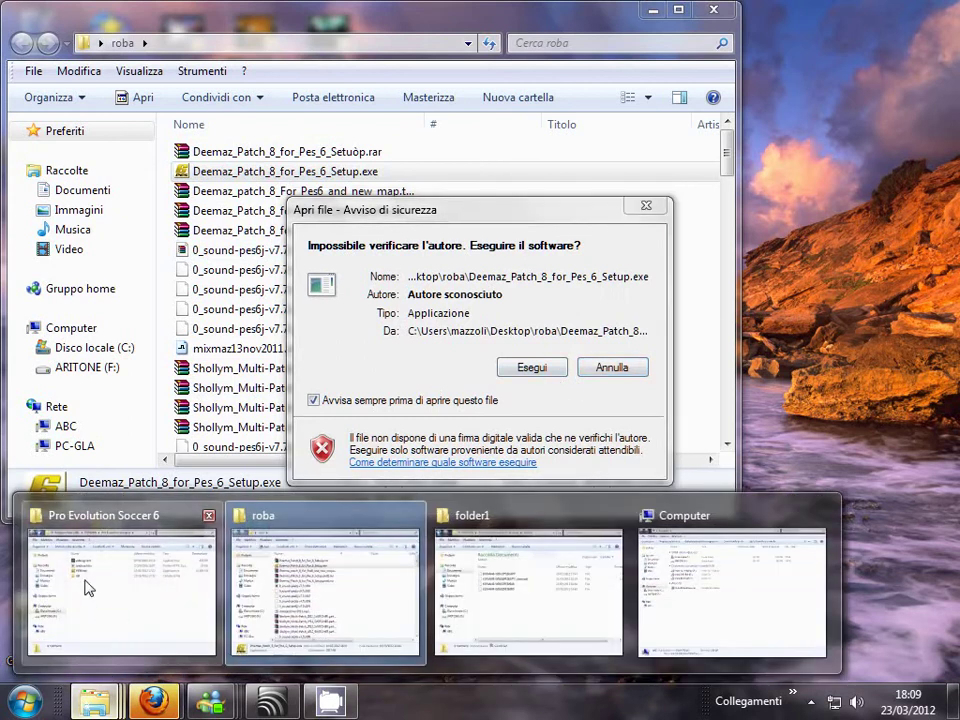
left_click(90, 585)
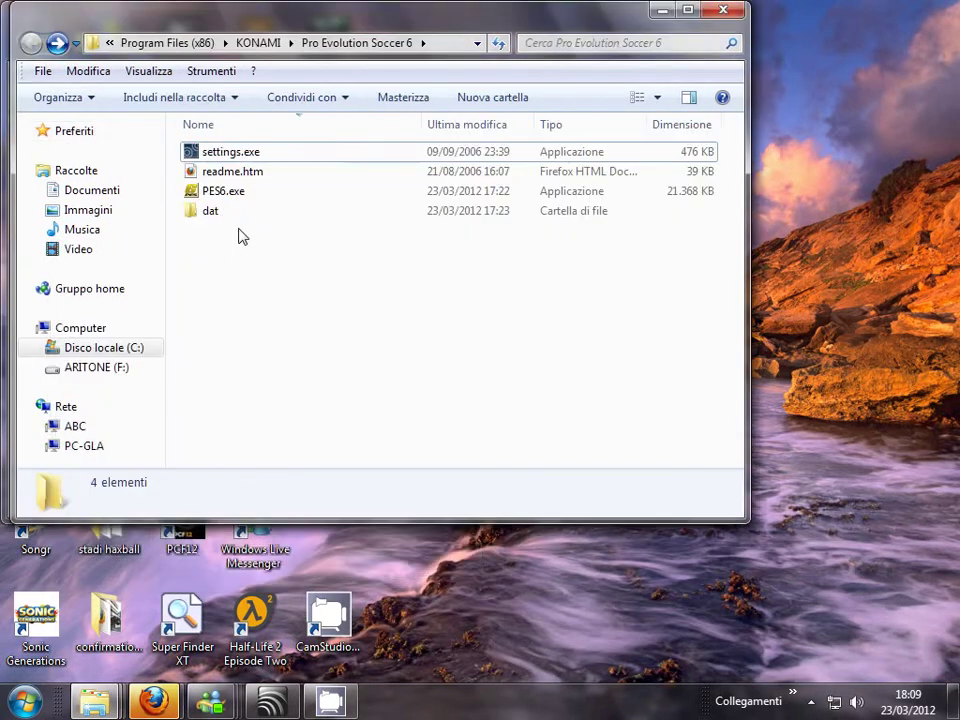
- Inspect 0_text.afs in the dat folder, go back to Pro Evolution Soccer 6, and open Start
double_click(222, 212)
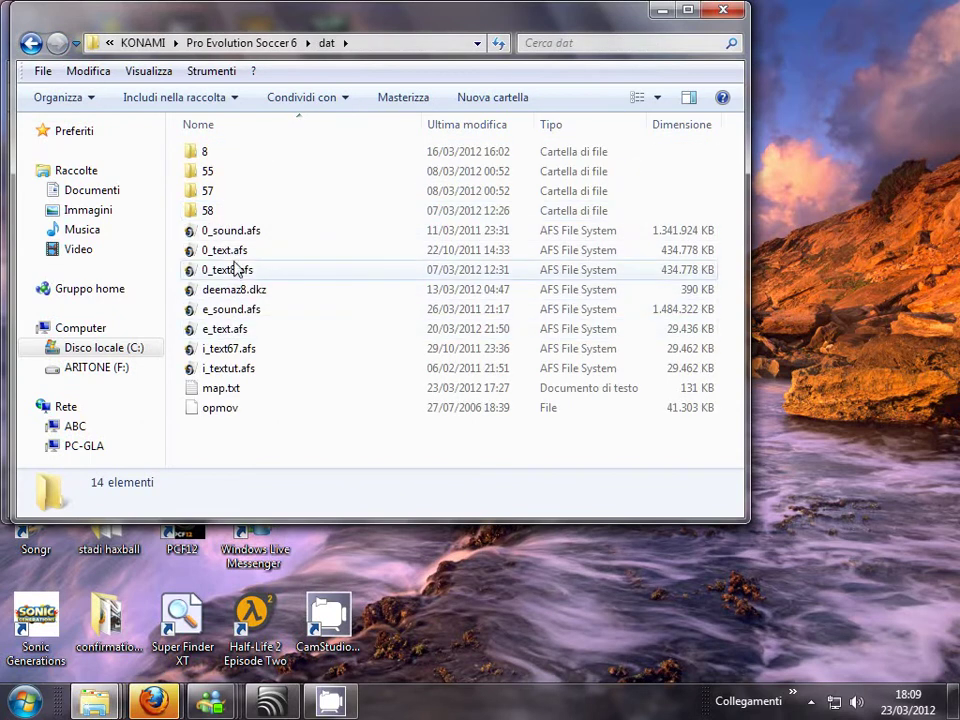
left_click(355, 252)
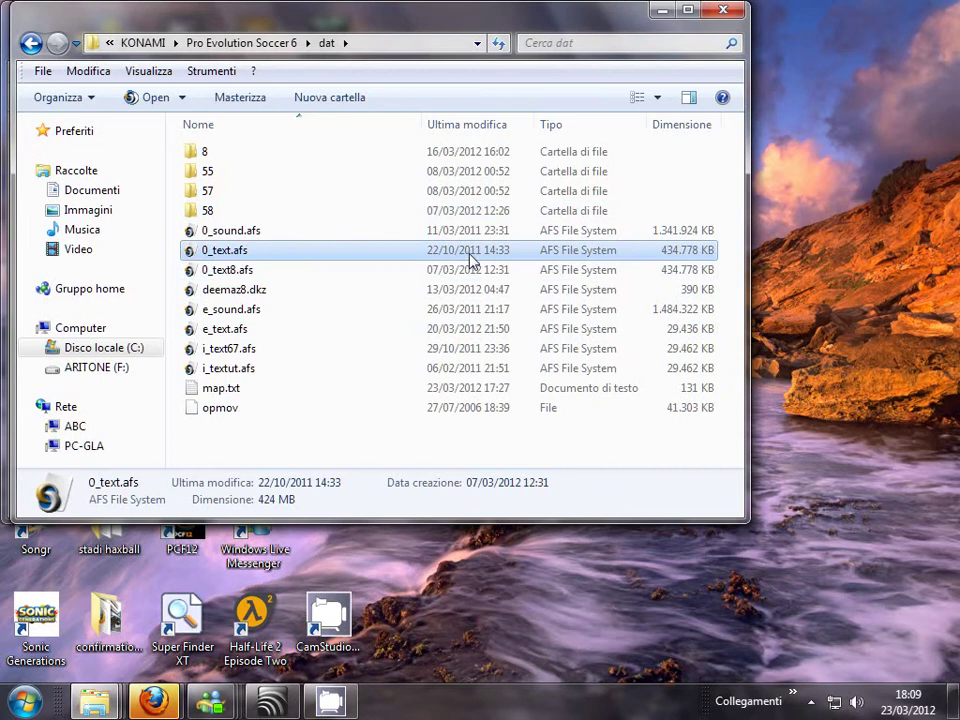
left_click(31, 45)
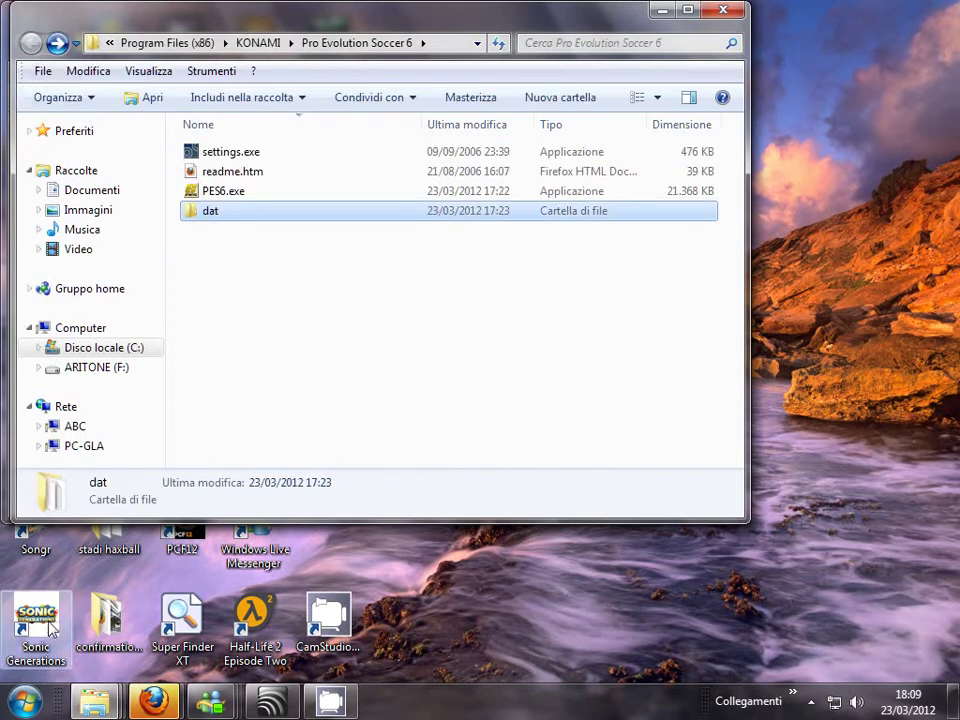
left_click(25, 702)
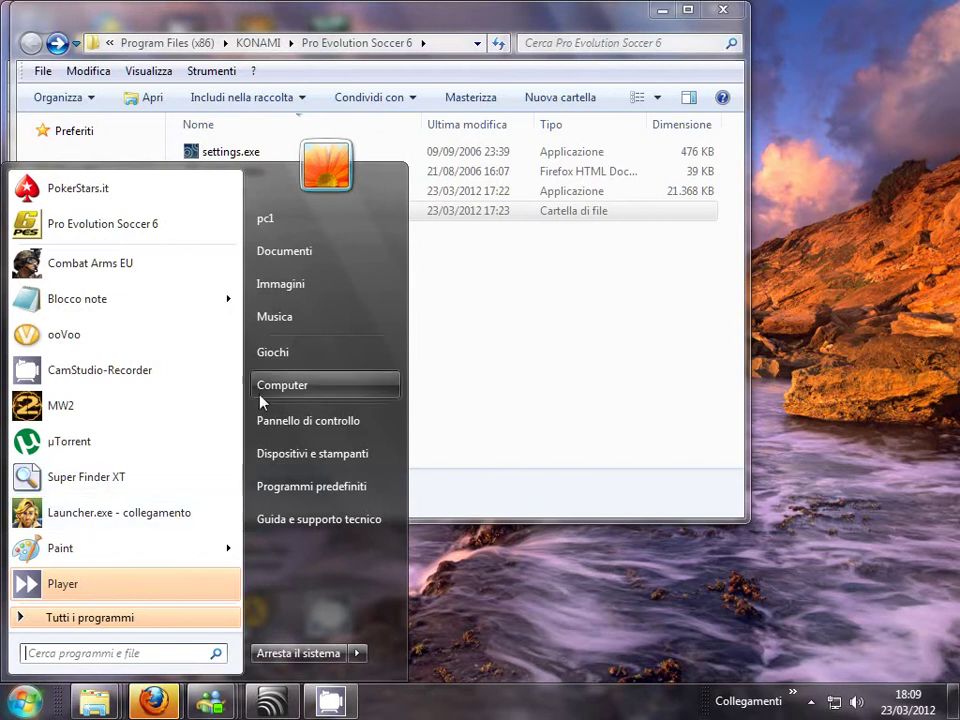
- Go to Documents > KONAMI > Pro Evolution Soccer 6 > save > folder1
left_click_drag(274, 391, 305, 386)
left_click(283, 252)
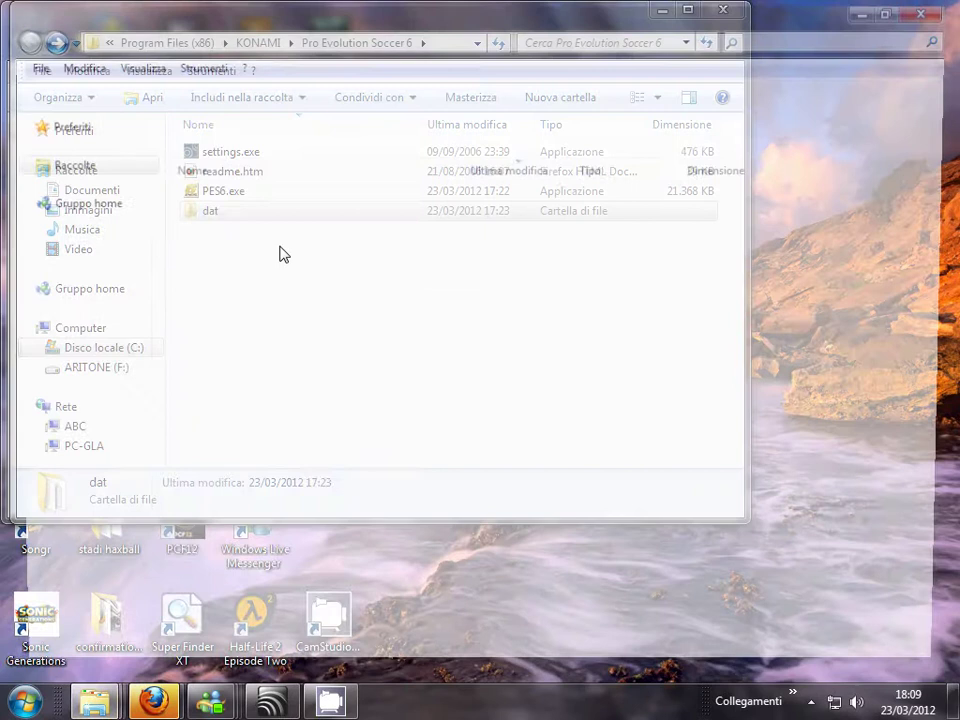
left_click(215, 490)
double_click(215, 490)
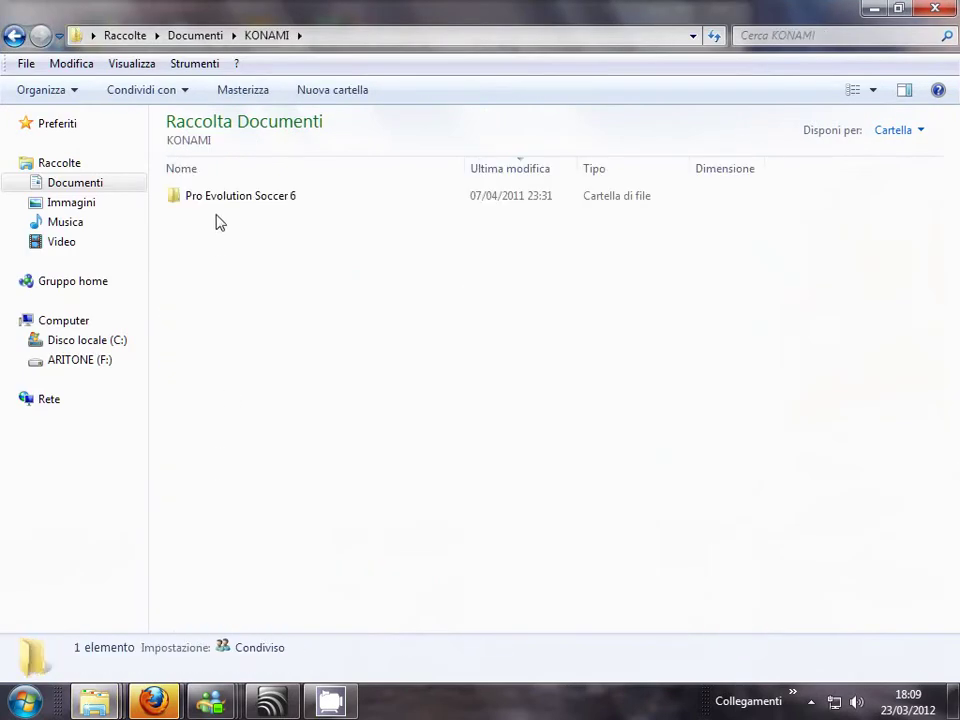
double_click(222, 199)
double_click(222, 200)
double_click(221, 200)
- Rename KONAMI-WIN32PES6OPT to KONAMI-WIN32PES6OPTold and return to the save folder
left_click(305, 203)
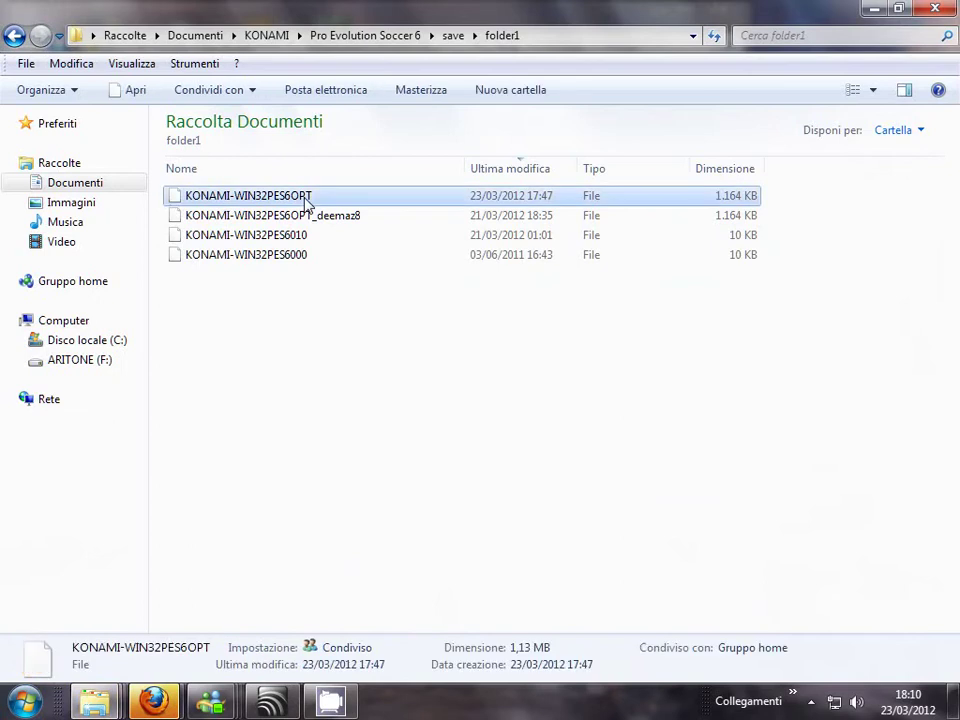
right_click(323, 204)
left_click(384, 499)
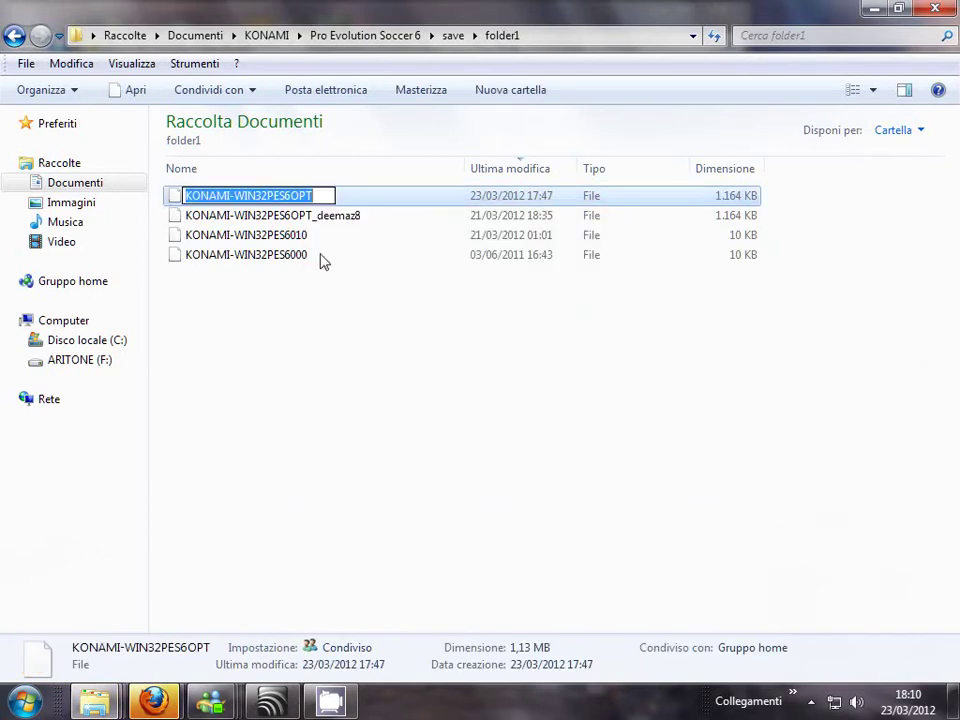
left_click(321, 196)
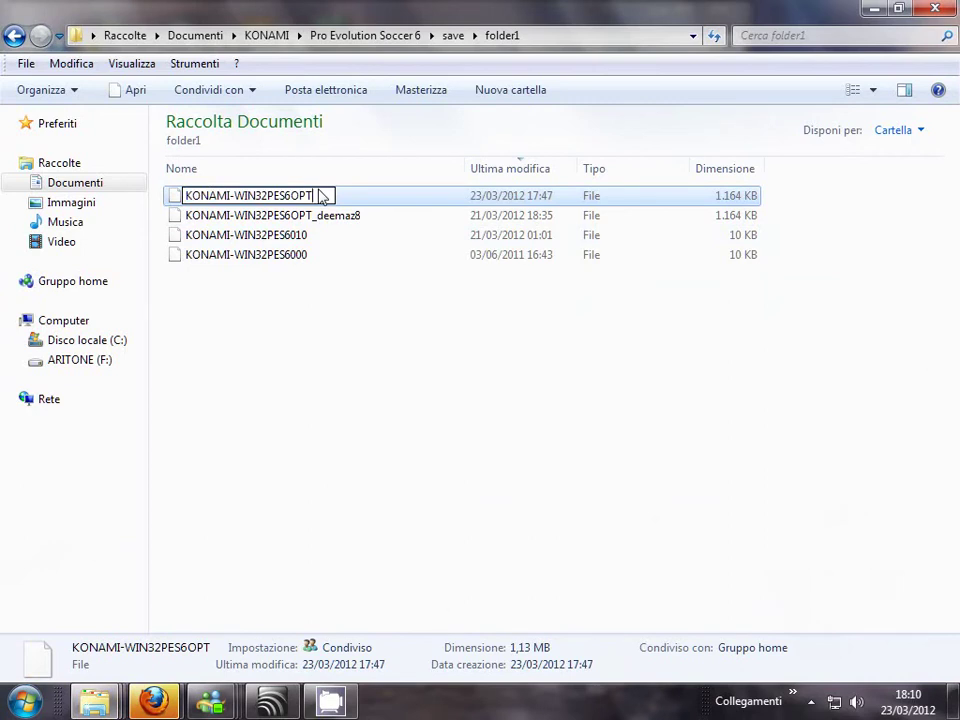
type("old")
left_click(291, 351)
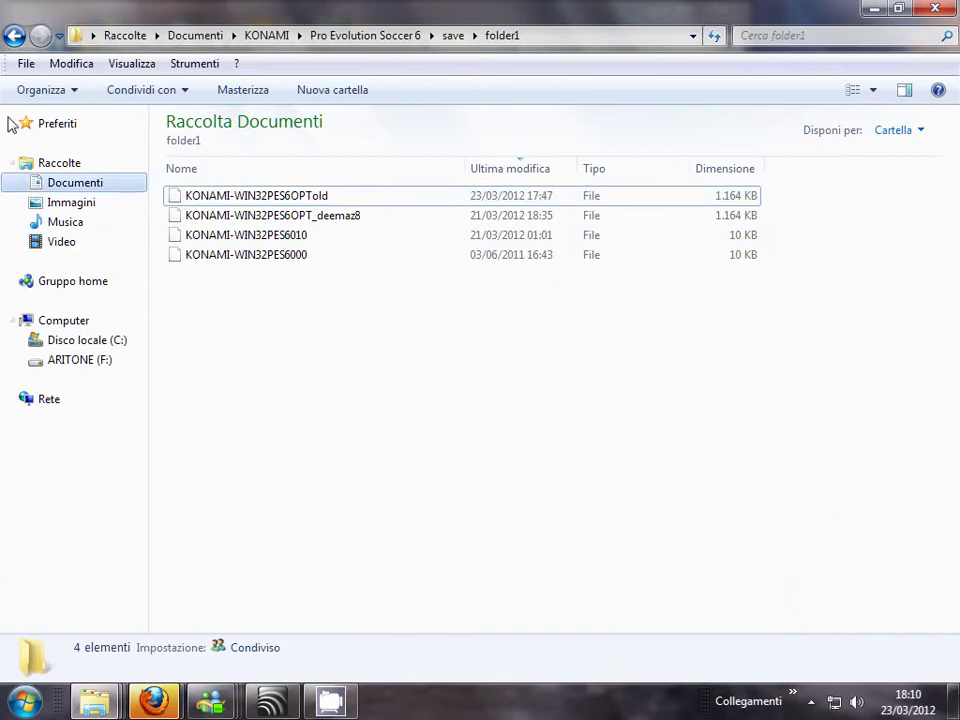
left_click(12, 35)
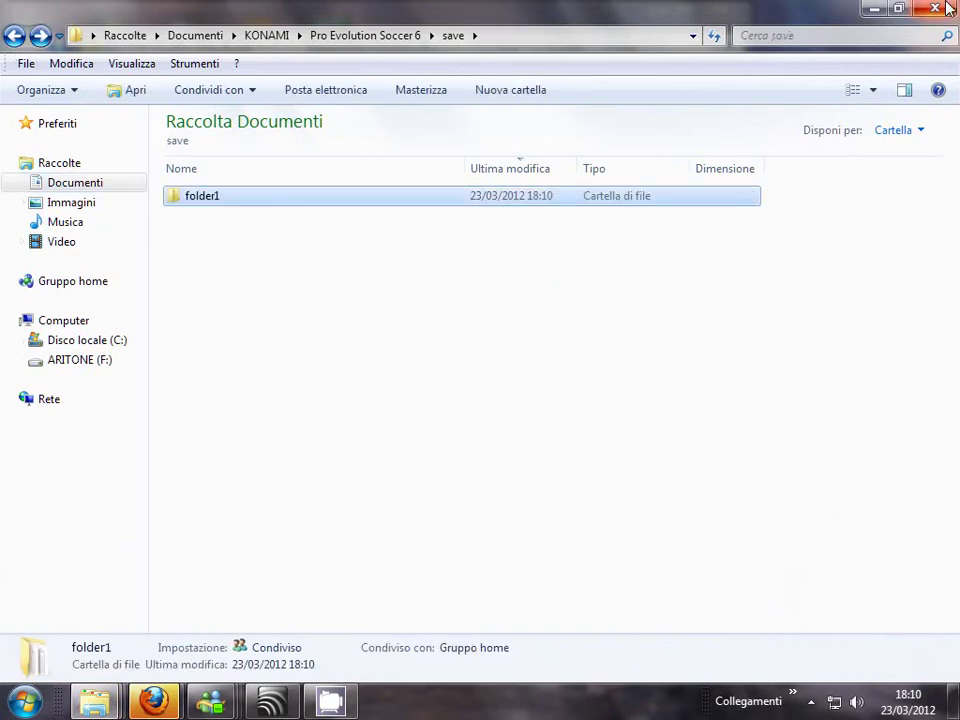
- Close the save window, revisit the dat folder, and minimize the Pro Evolution Soccer 6 window
left_click(946, 6)
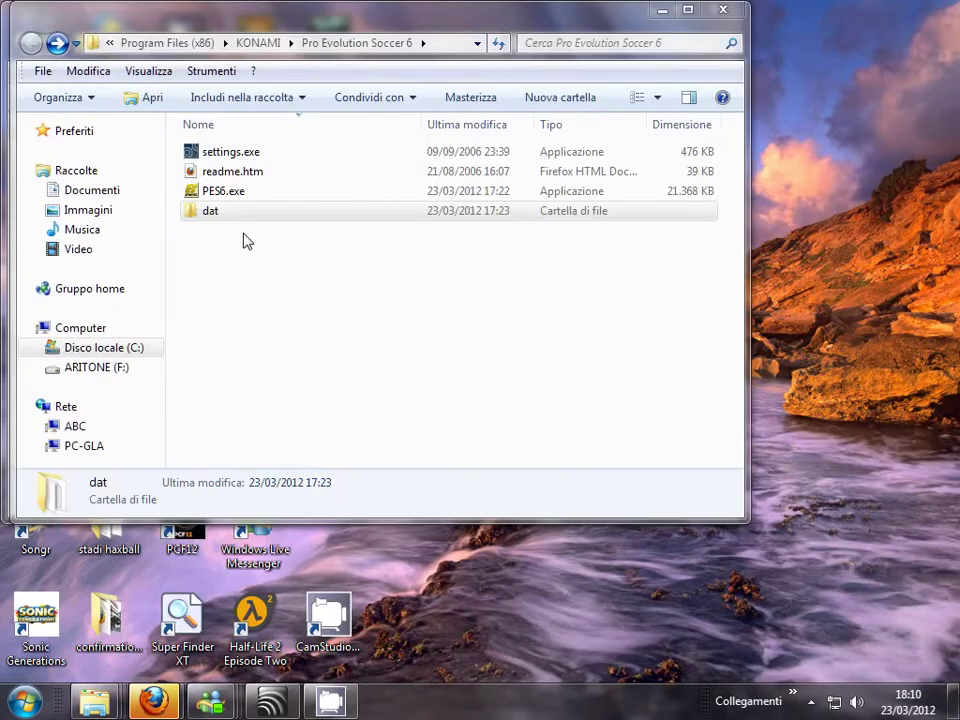
left_click(286, 256)
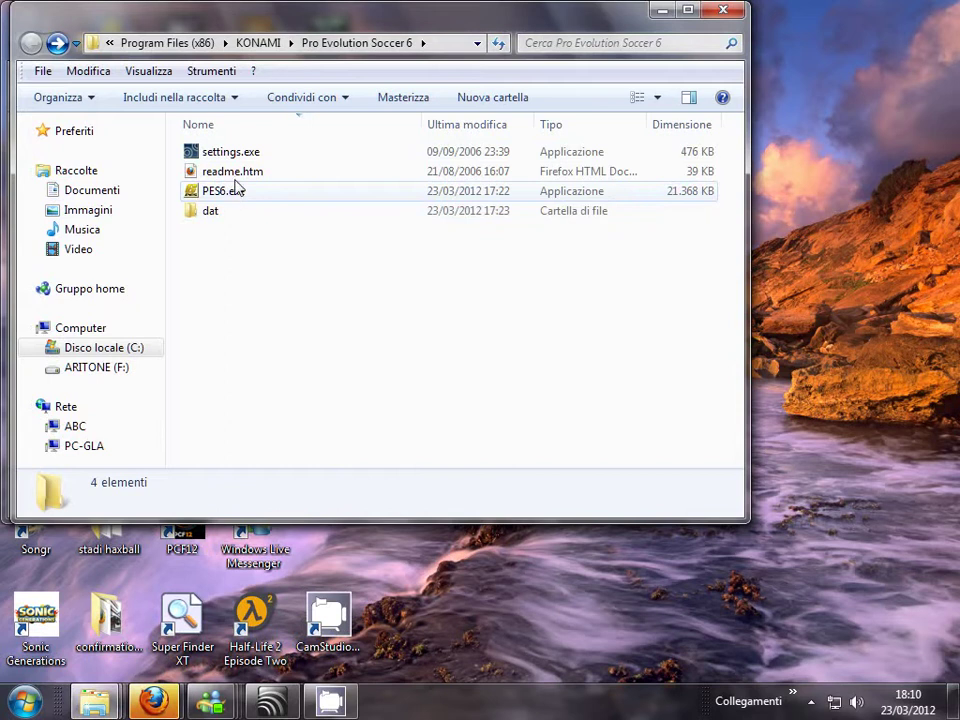
double_click(223, 218)
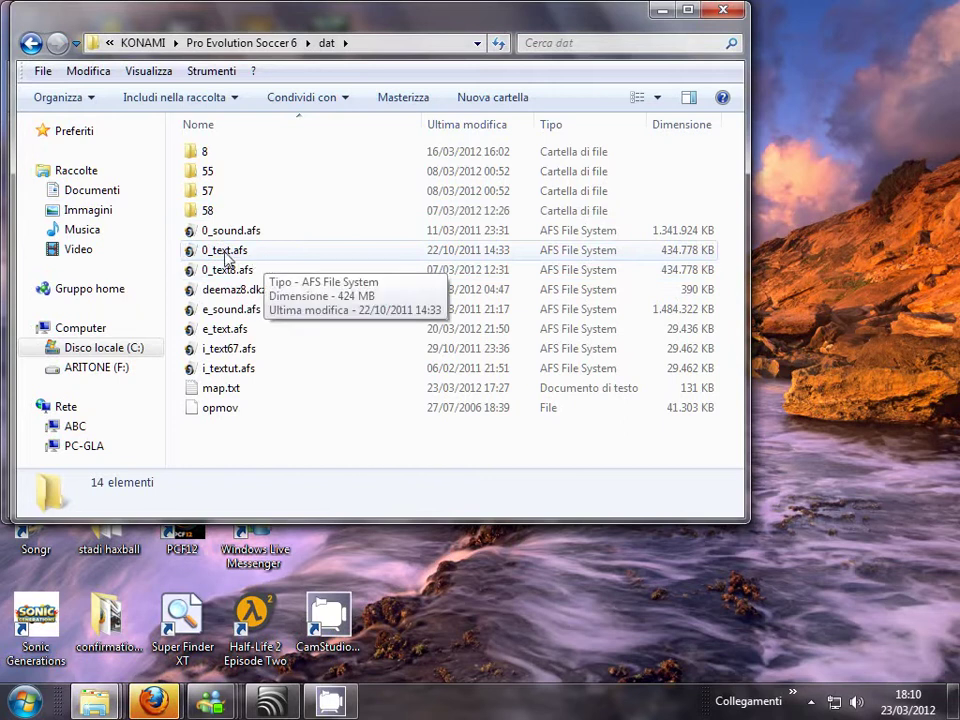
left_click(30, 43)
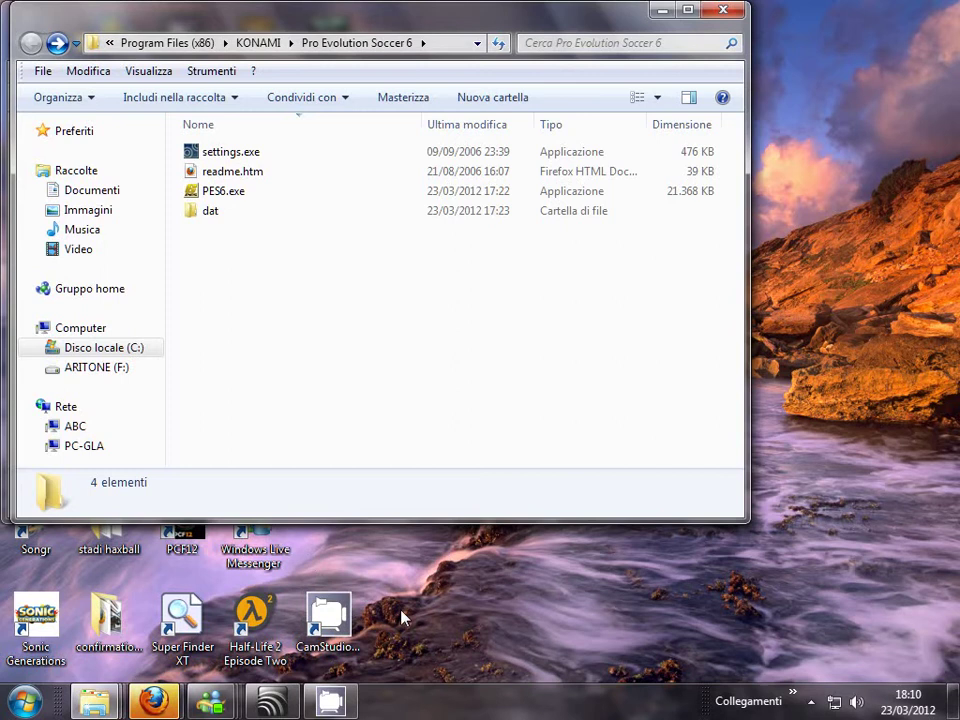
left_click(659, 12)
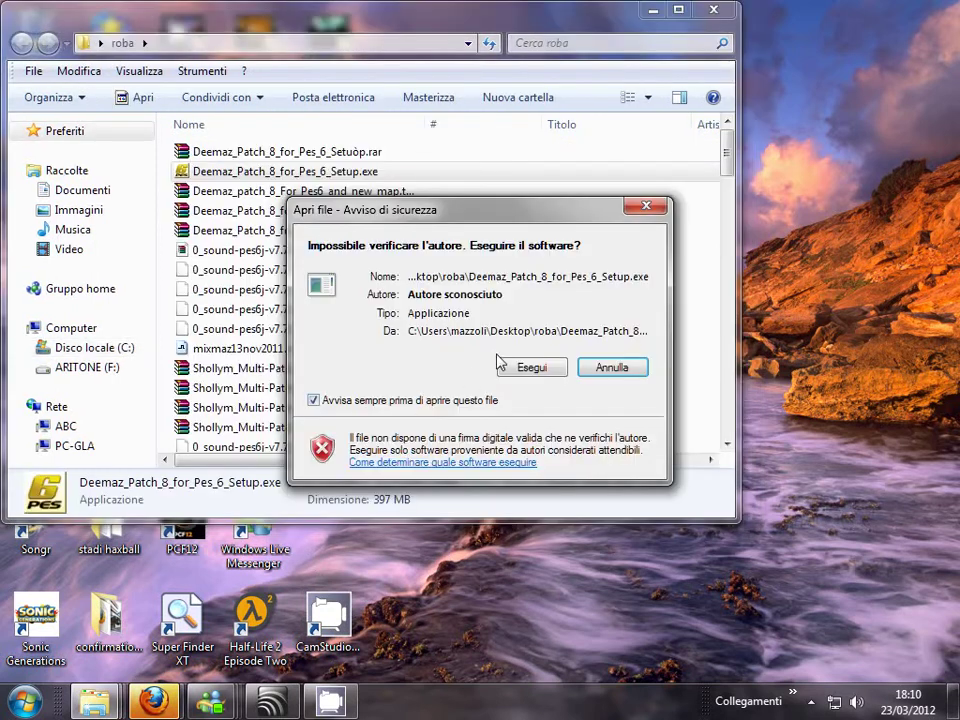
- Allow the Deemaz patch setup to run and advance to the destination page
left_click(530, 368)
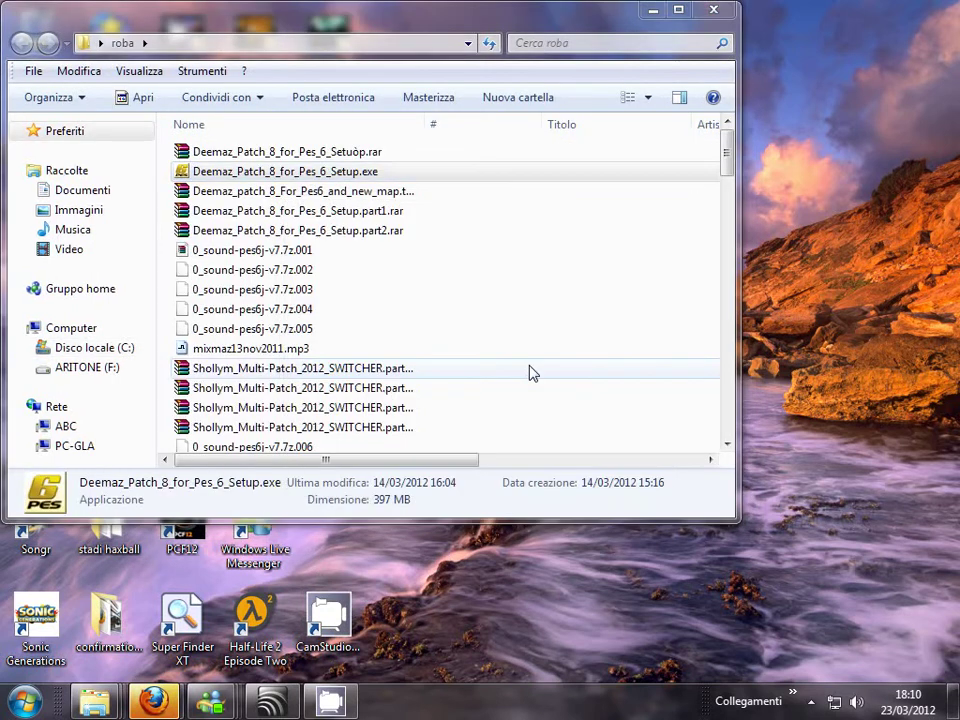
left_click_drag(285, 171, 283, 186)
left_click(593, 518)
left_click(593, 518)
- Browse to Programmi (x86) > KONAMI > Pro Evolution Soccer 6 as the destination
left_click(390, 342)
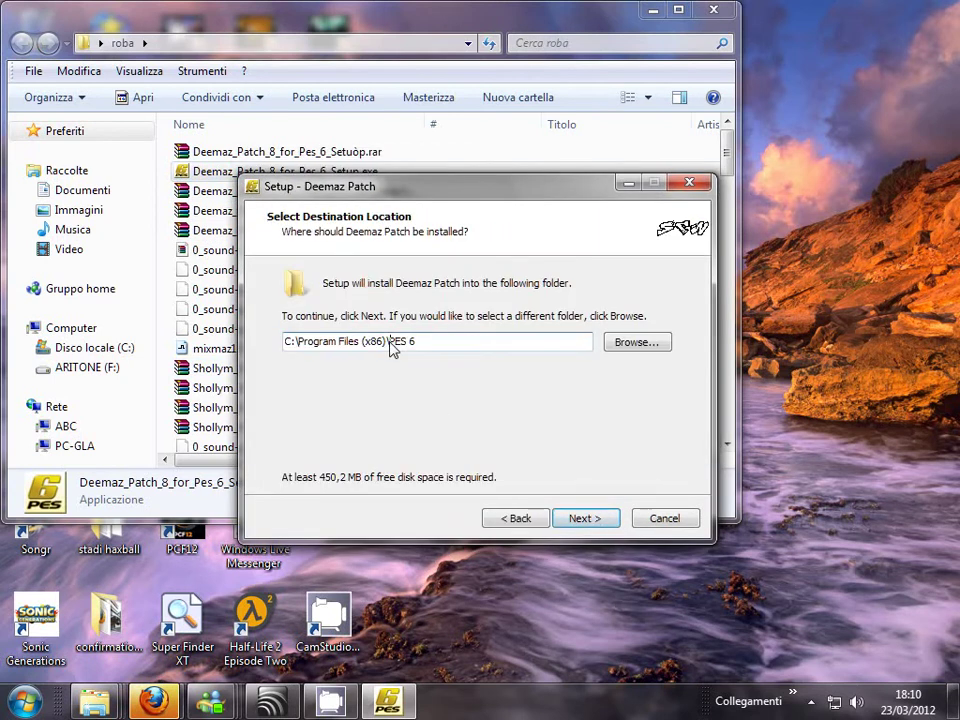
left_click(628, 345)
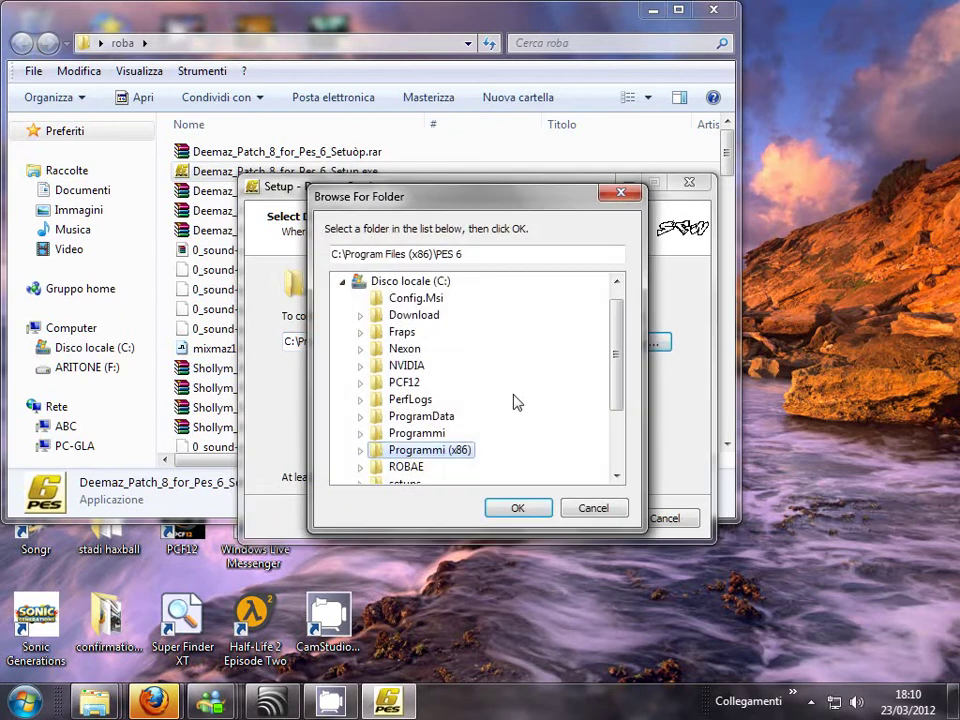
left_click(376, 452)
scroll(413, 450, "down", 5)
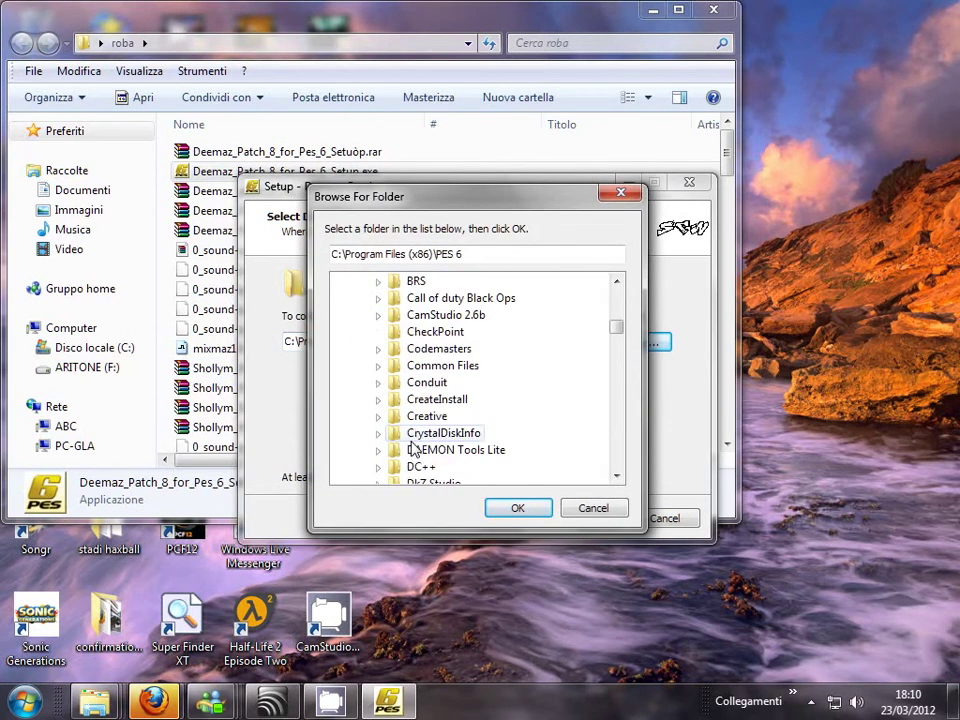
scroll(413, 450, "down", 8)
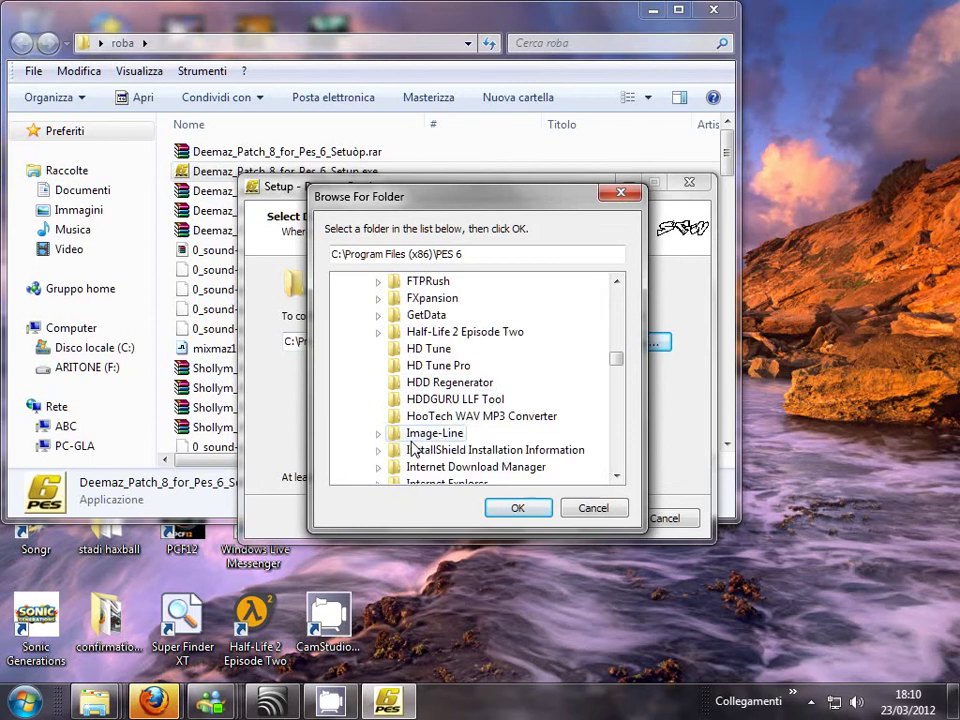
scroll(413, 450, "down", 11)
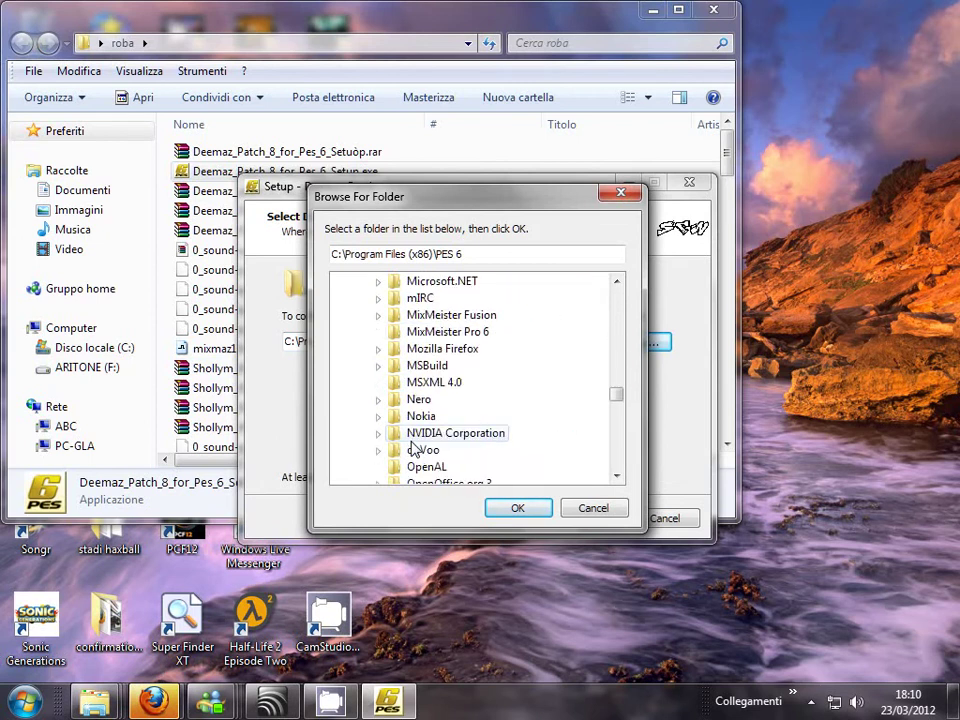
scroll(436, 450, "down", 5)
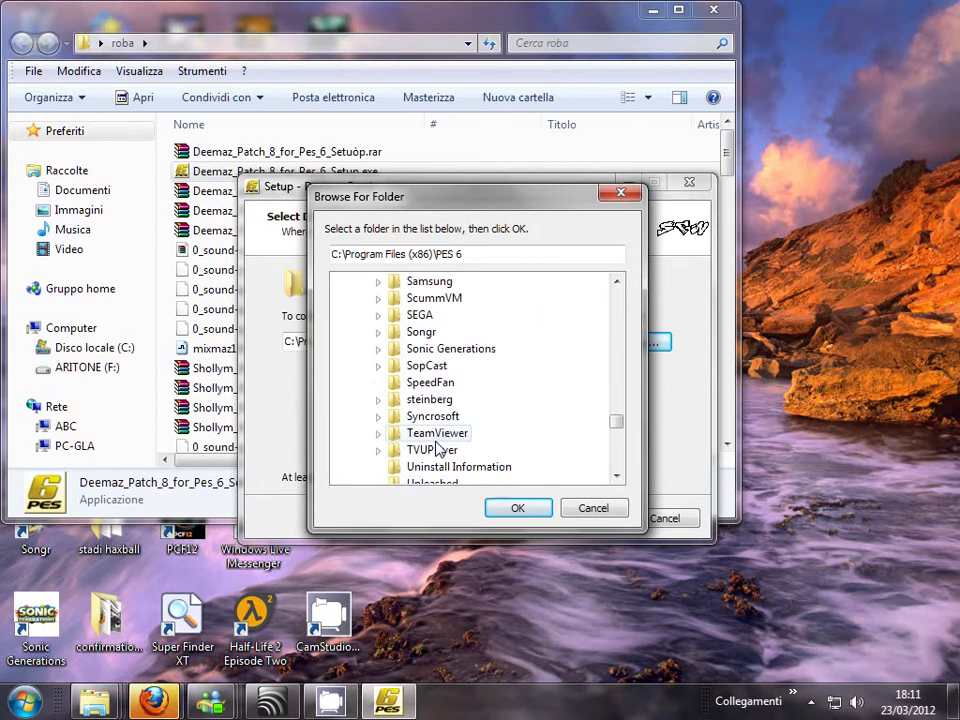
scroll(436, 450, "up", 1)
scroll(436, 450, "up", 8)
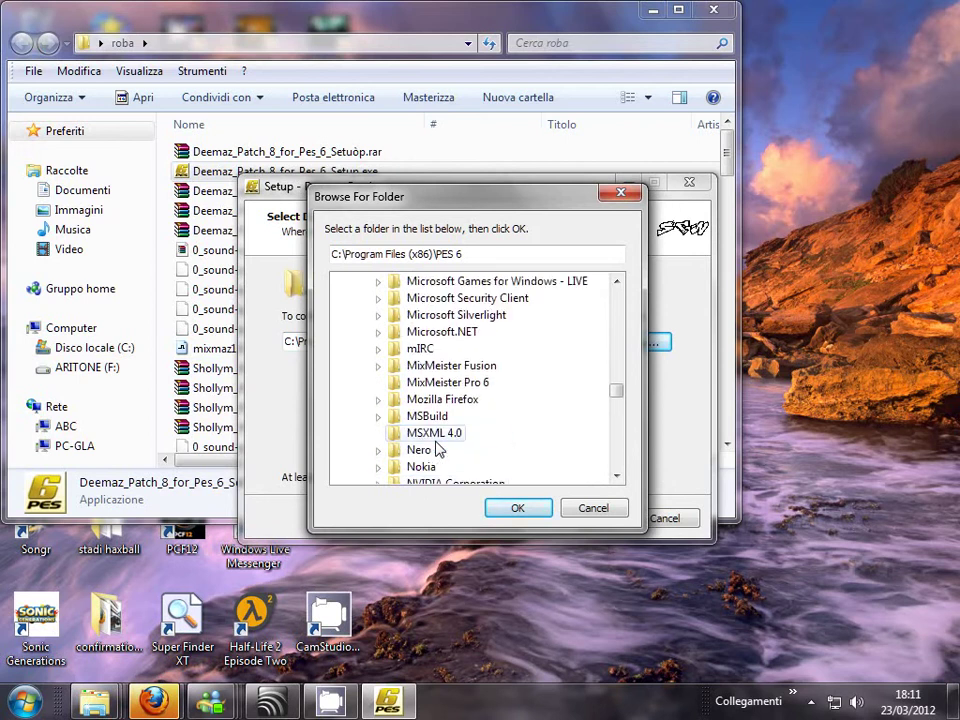
scroll(436, 450, "up", 1)
scroll(440, 440, "up", 3)
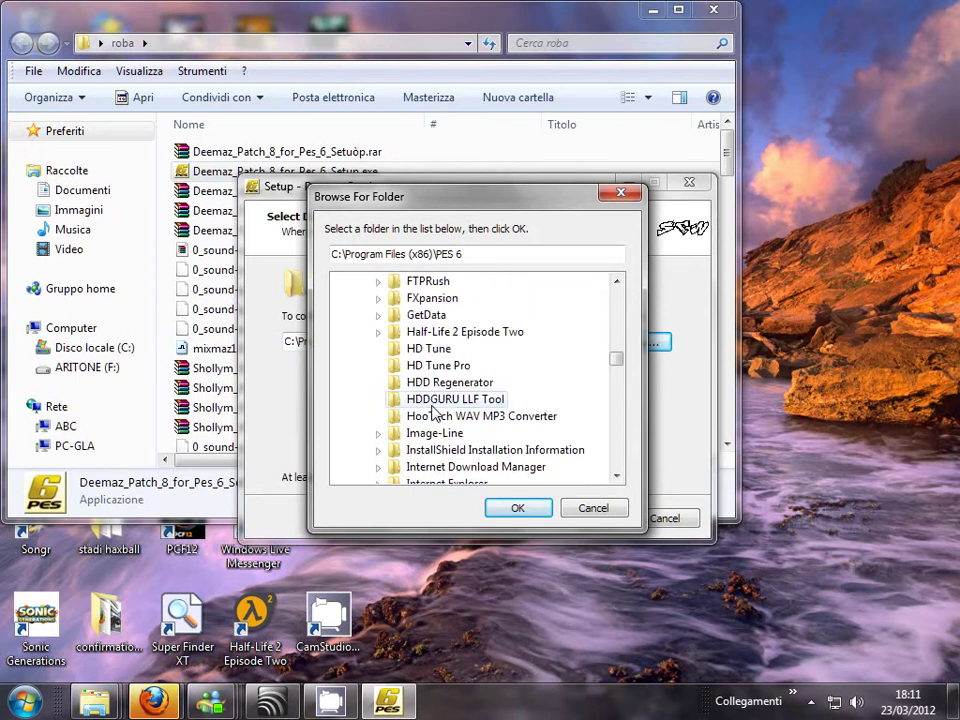
scroll(440, 383, "down", 4)
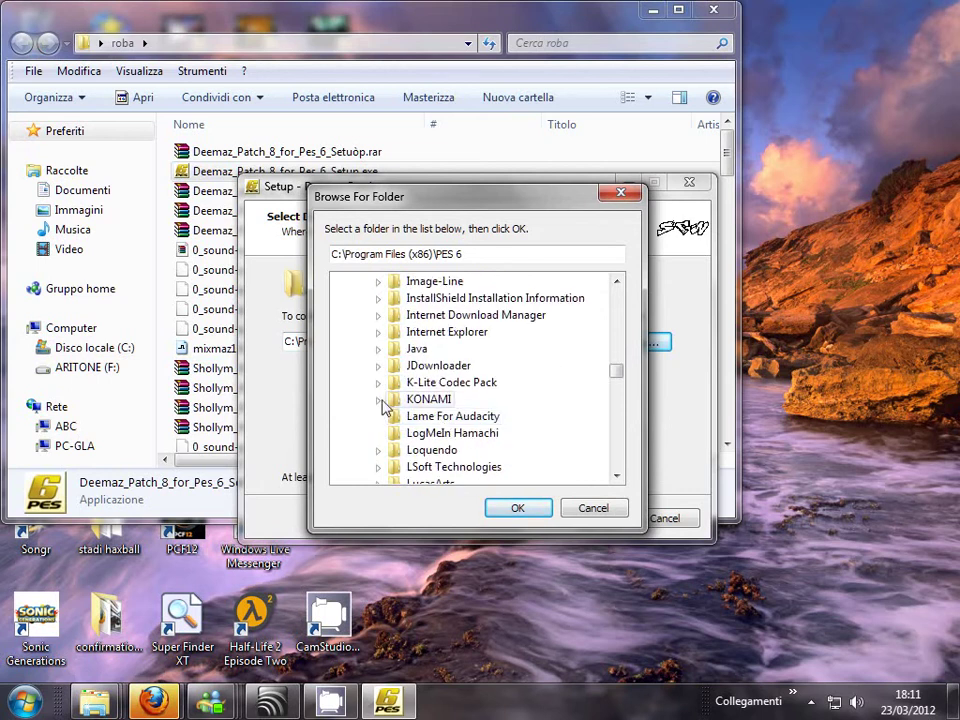
left_click(378, 399)
left_click(494, 418)
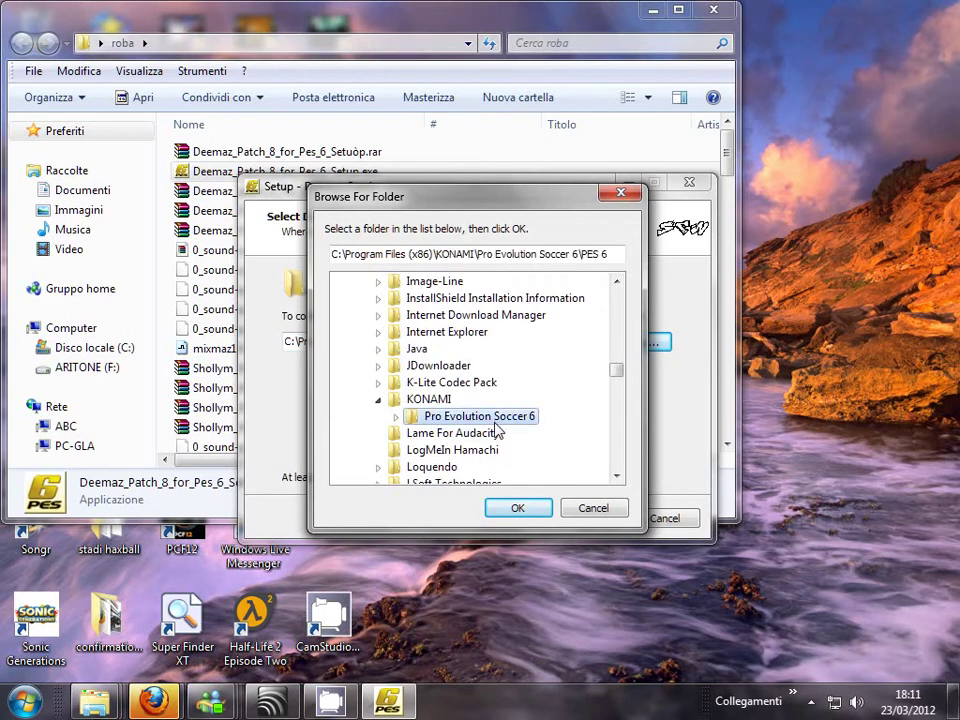
left_click(518, 509)
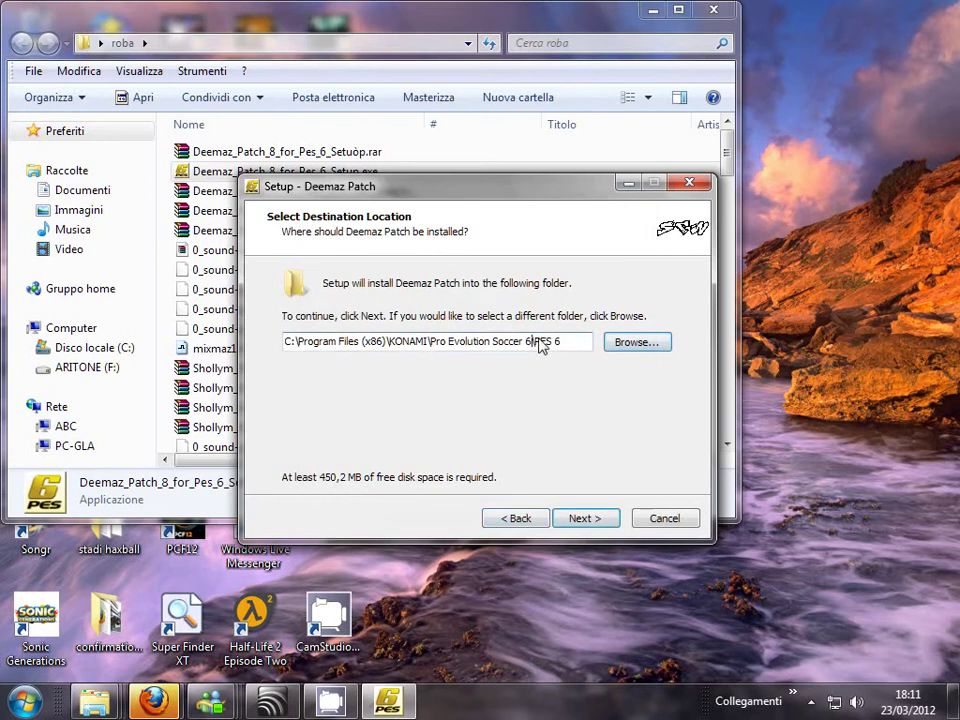
- Remove the trailing 'PES 6' from the path and accept installing into the existing folder
left_click_drag(538, 344, 650, 344)
key("BackSpace")
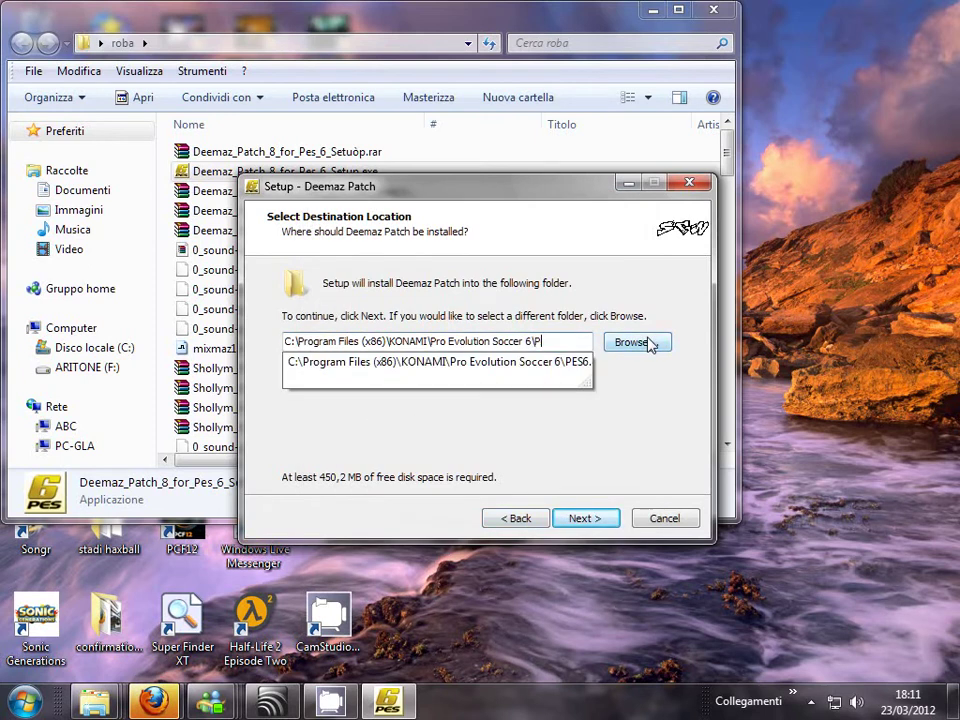
key("BackSpace")
left_click(615, 293)
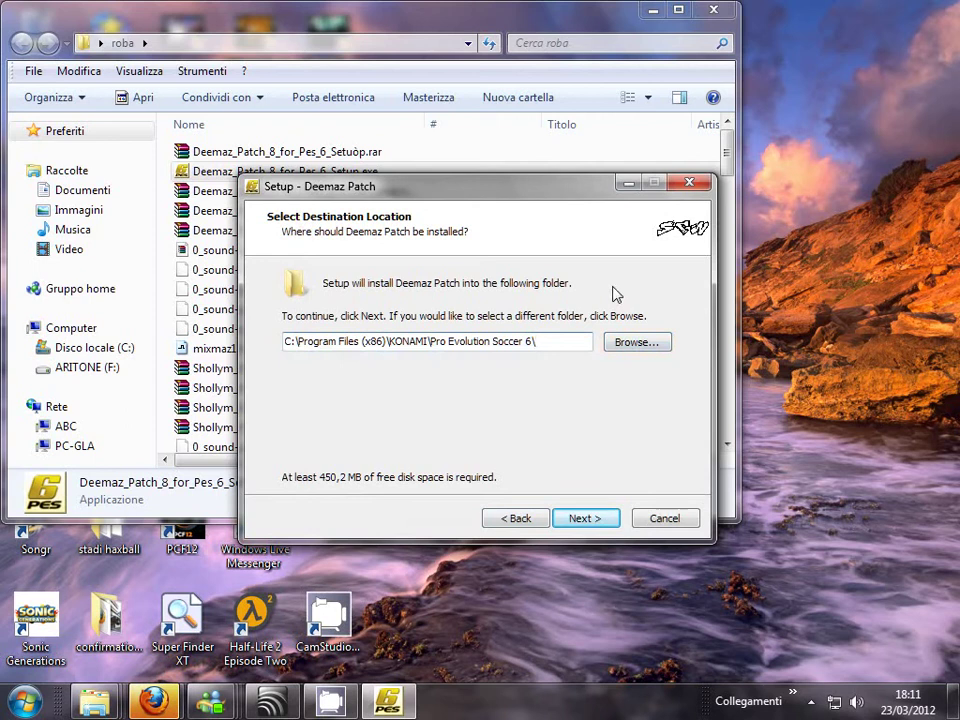
left_click(594, 519)
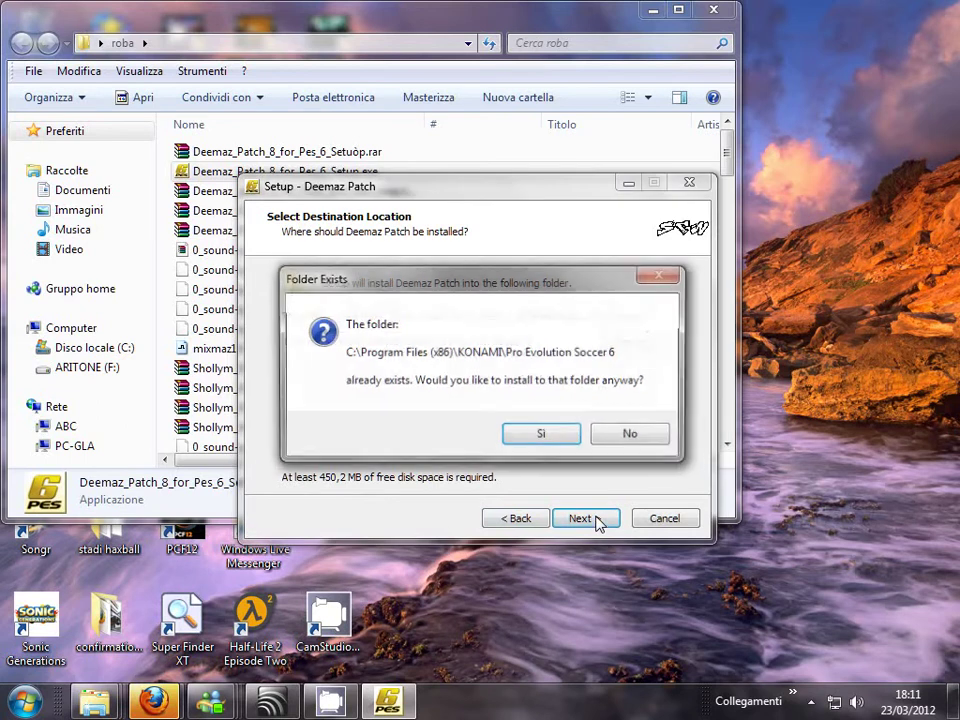
left_click(546, 436)
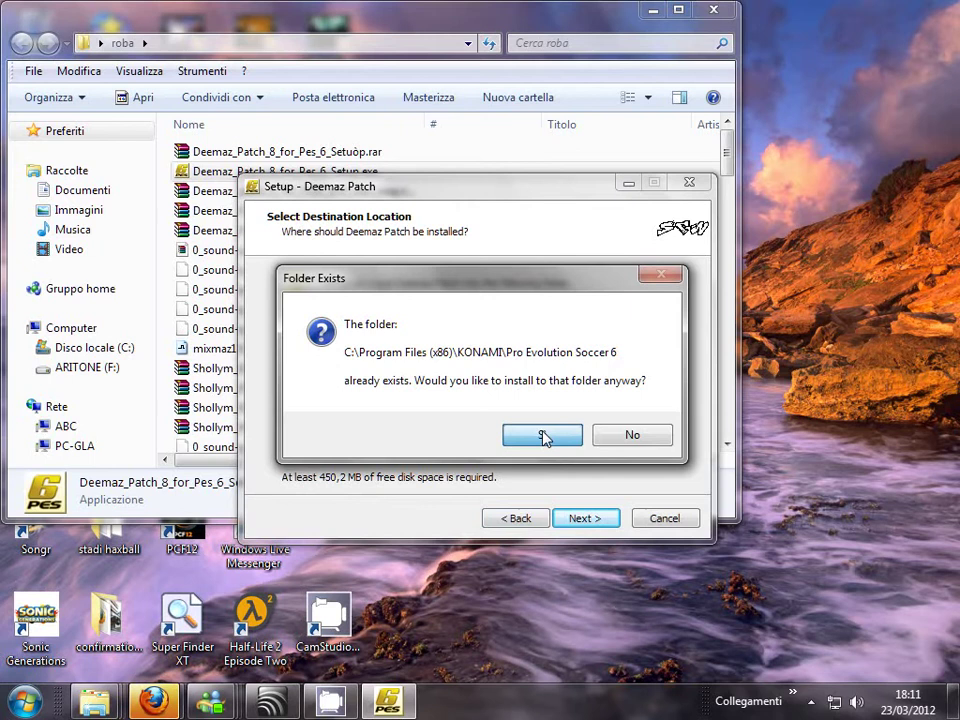
- Skip the Start Menu and additional tasks pages, start the install, and return to Firefox
left_click(590, 521)
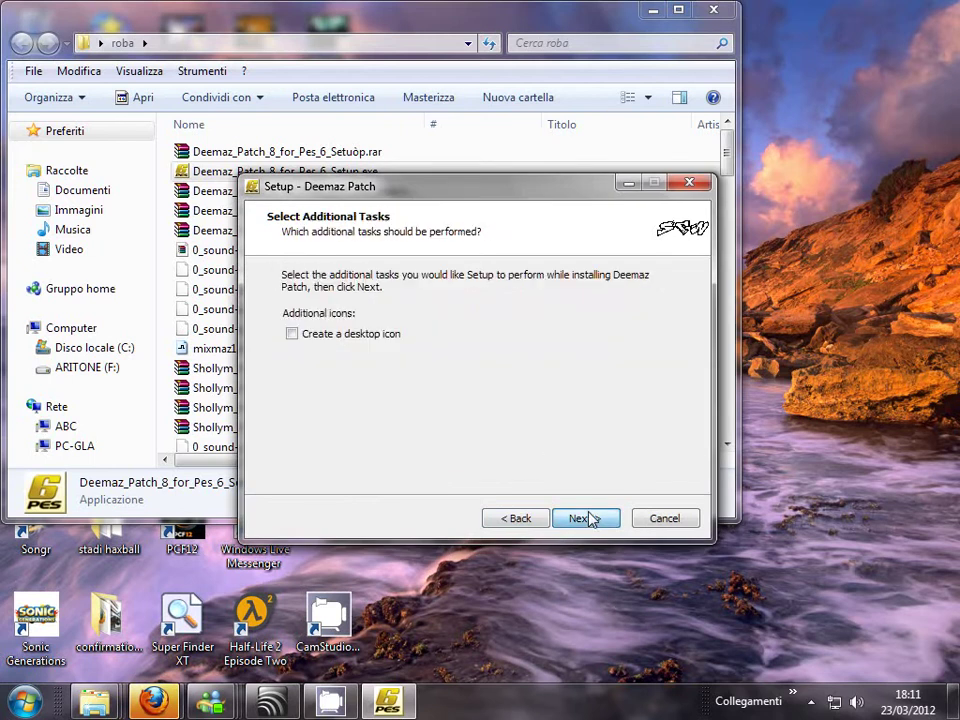
left_click(586, 518)
left_click(589, 519)
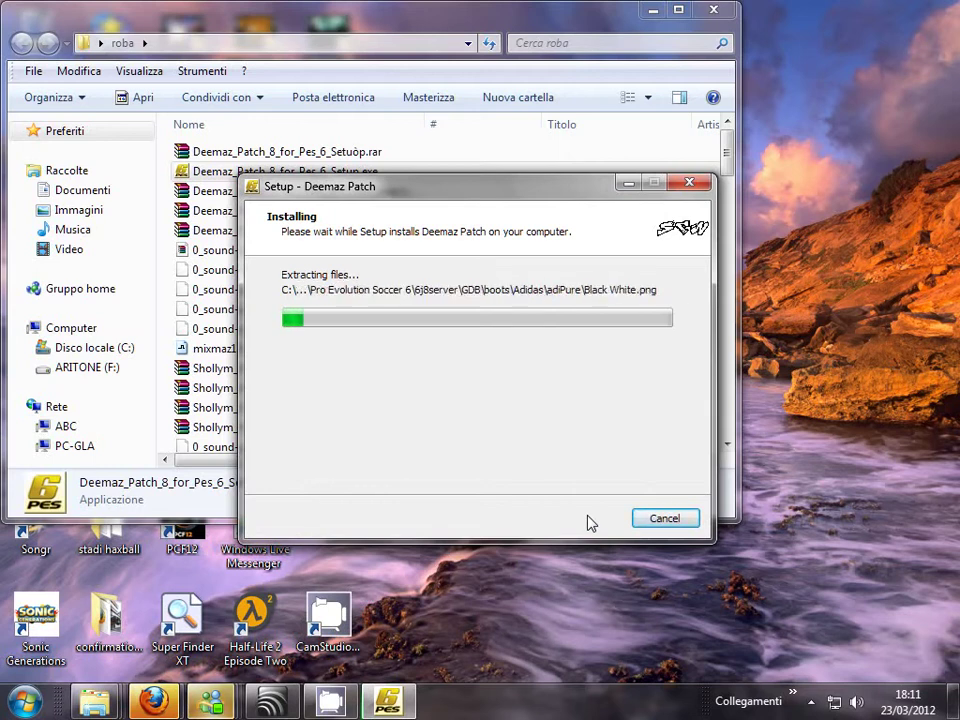
mouse_move(153, 702)
left_click(167, 656)
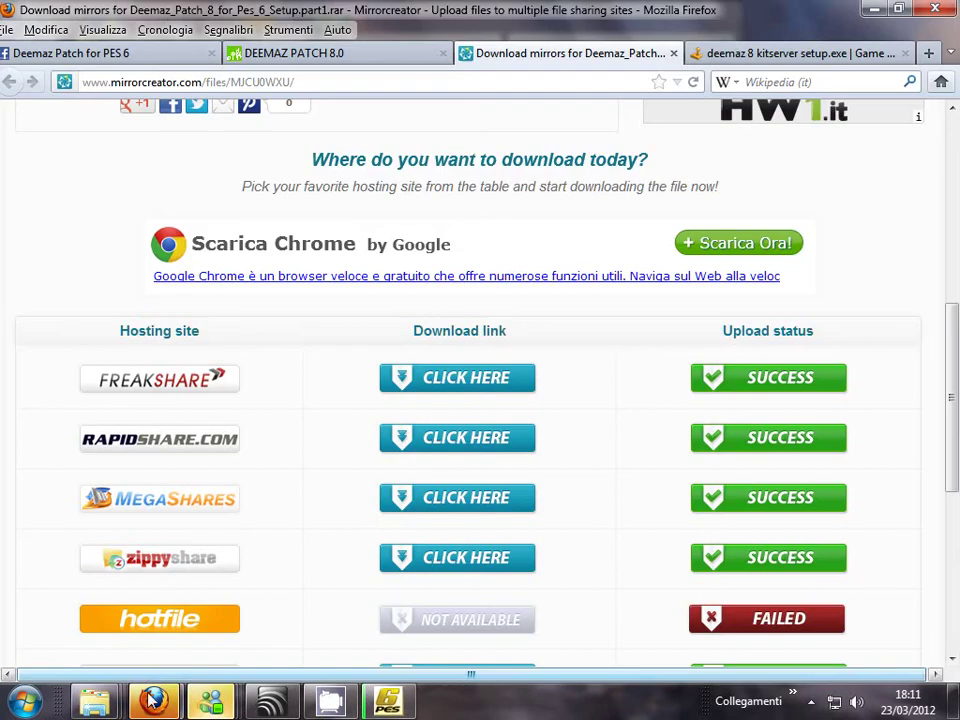
- Glance at the DEEMAZ PATCH 8.0 tab, then switch to the Deemaz Patch for PES 6 tab
left_click(294, 60)
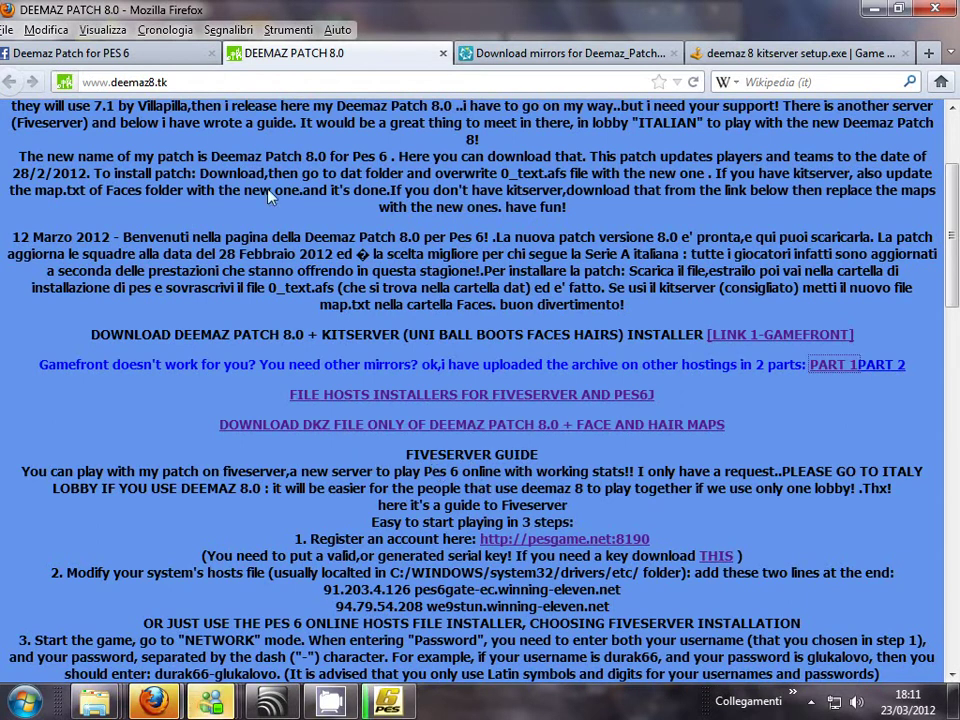
left_click(75, 52)
- View the 'Come to play' post's Fiveserver – Italy stats photo, then return to the DEEMAZ PATCH 8.0 site
scroll(295, 428, "up", 3)
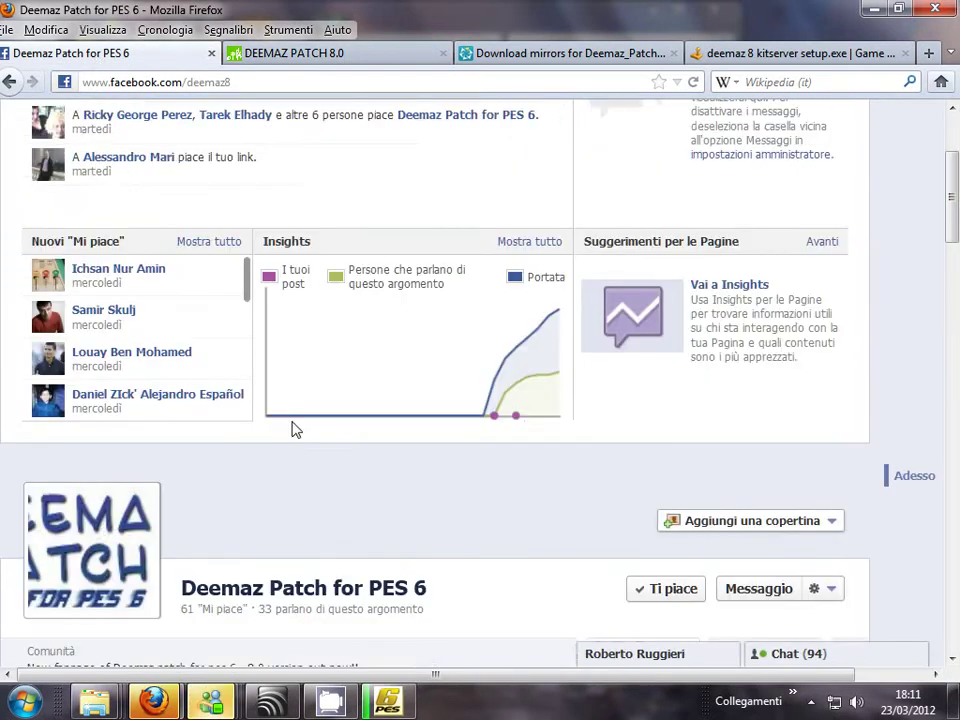
scroll(295, 428, "down", 15)
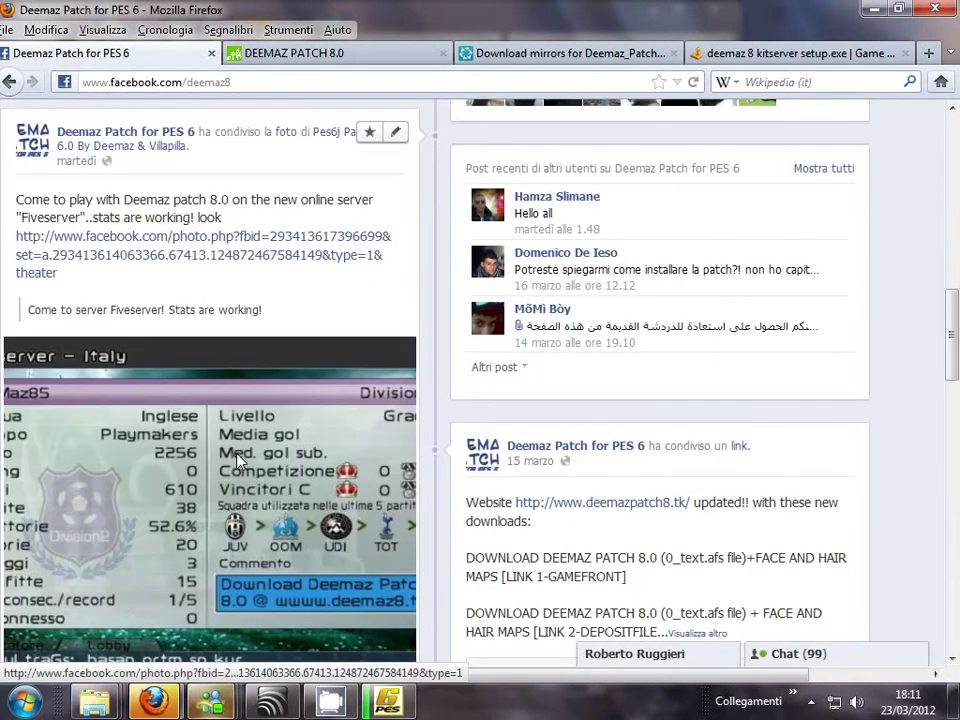
left_click(237, 460)
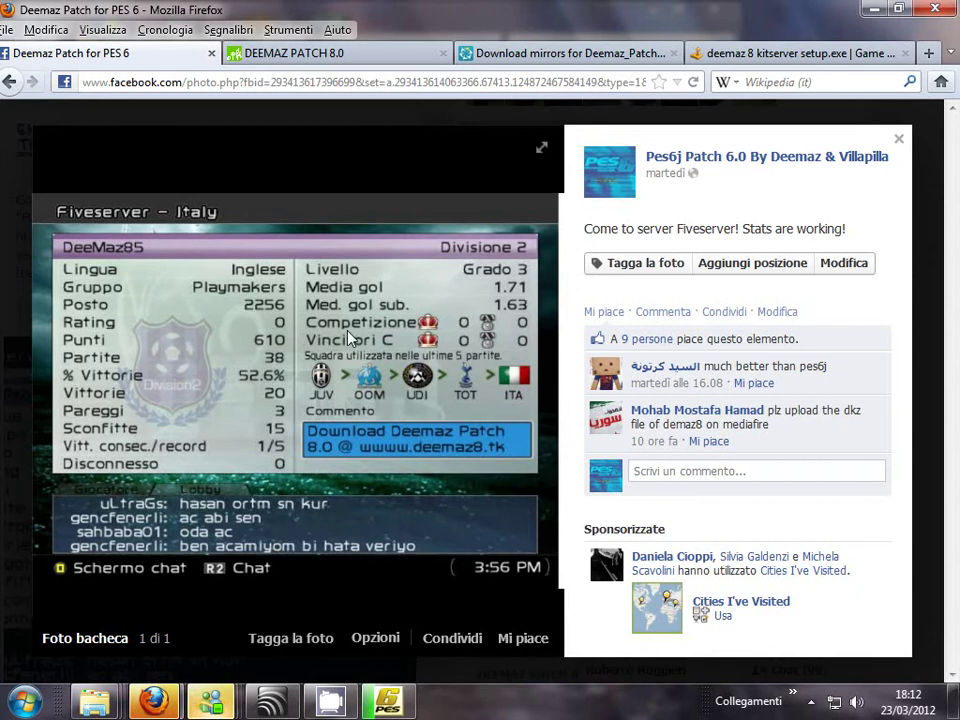
left_click(290, 53)
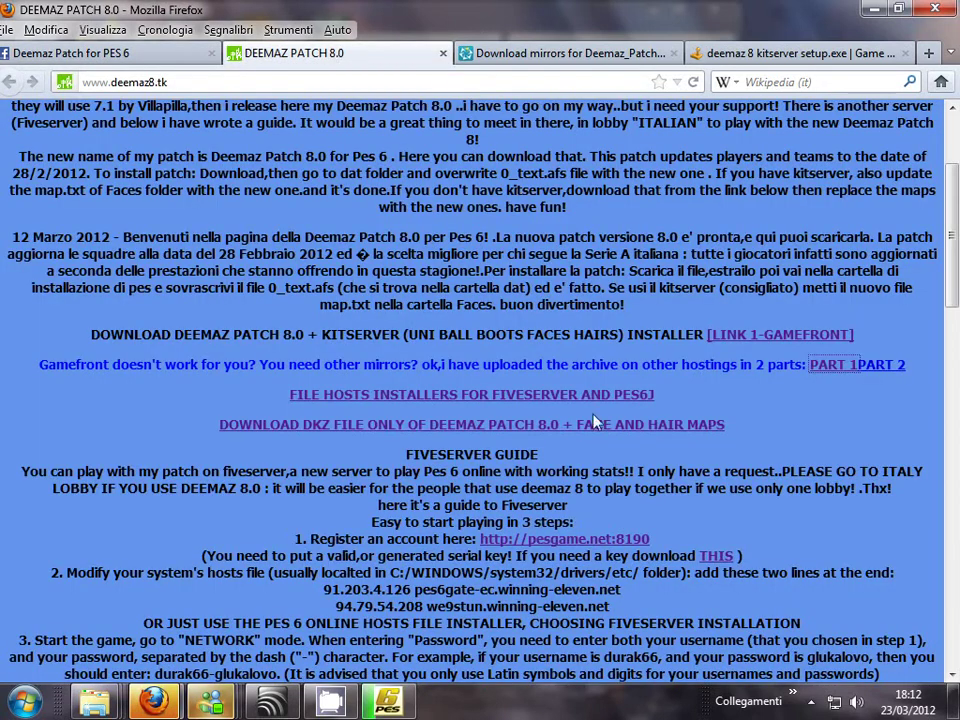
- Open the pesgame.net:8190 FiveServer Registration Form, select its serial key field, and revisit the DEEMAZ guide
left_click(592, 548)
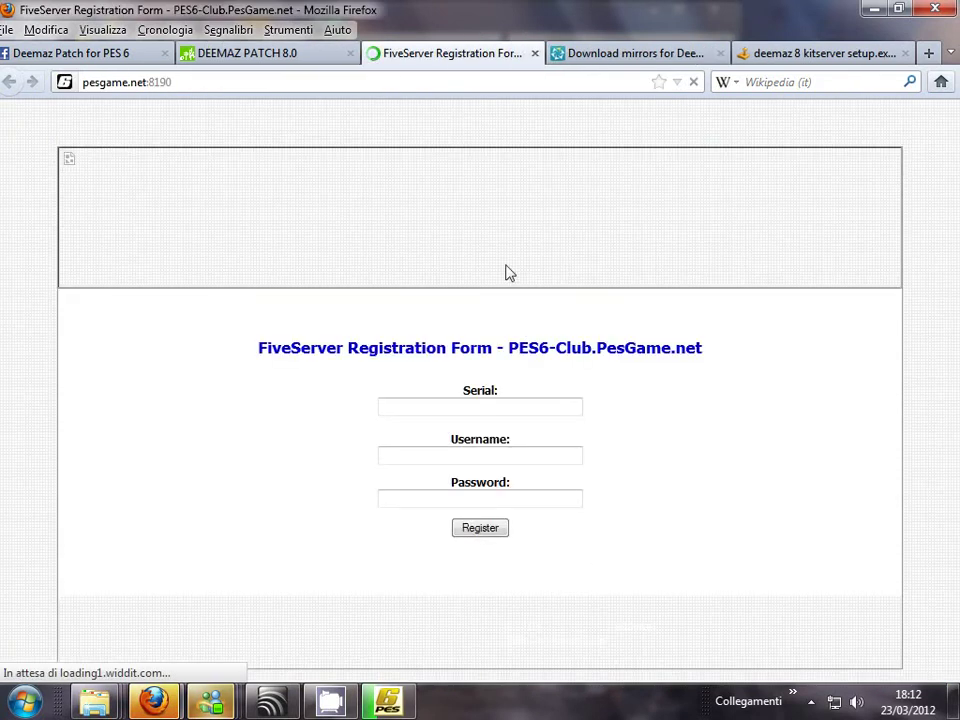
left_click(468, 412)
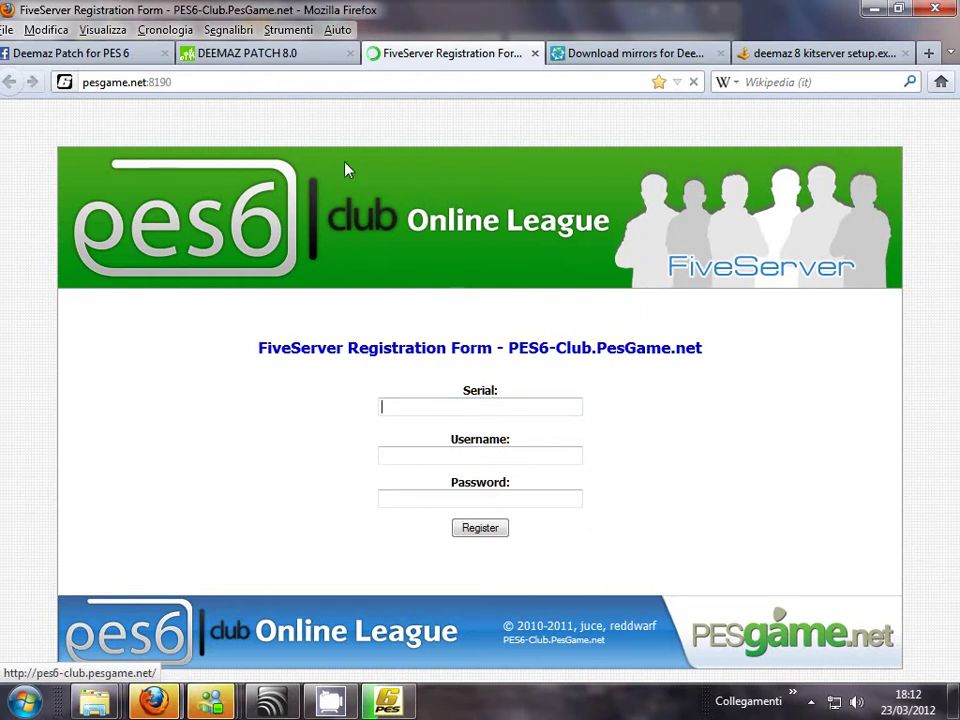
left_click(278, 56)
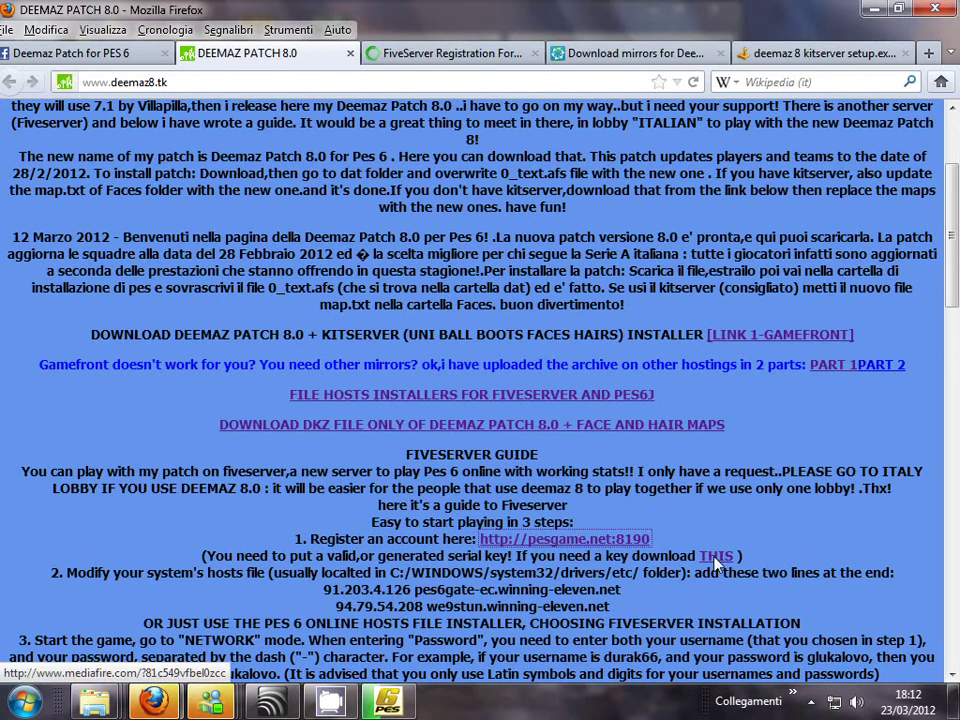
left_click(563, 539)
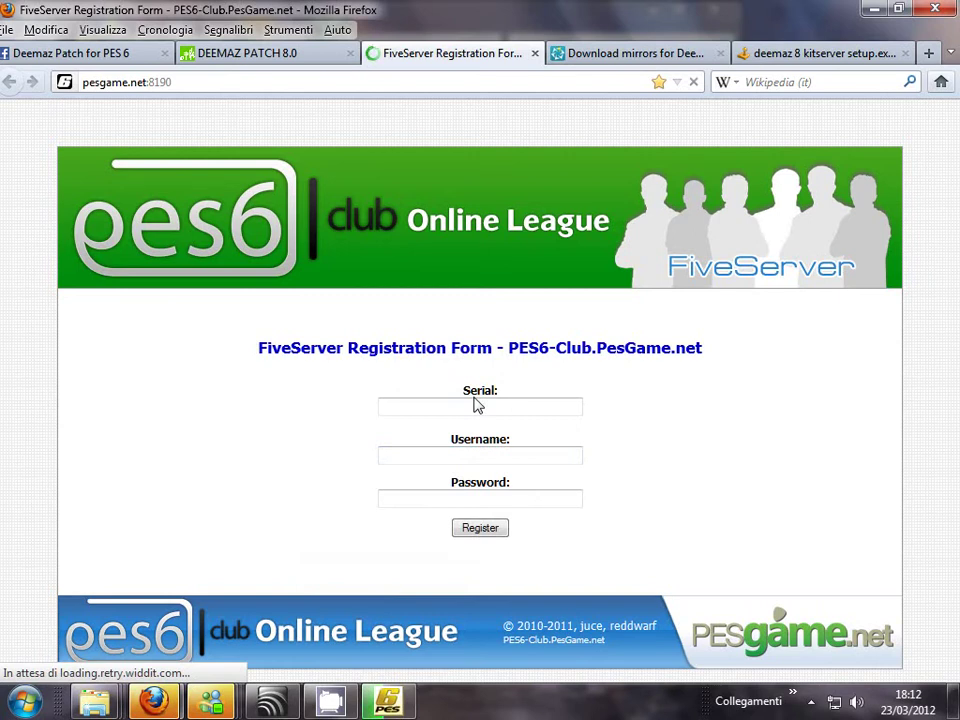
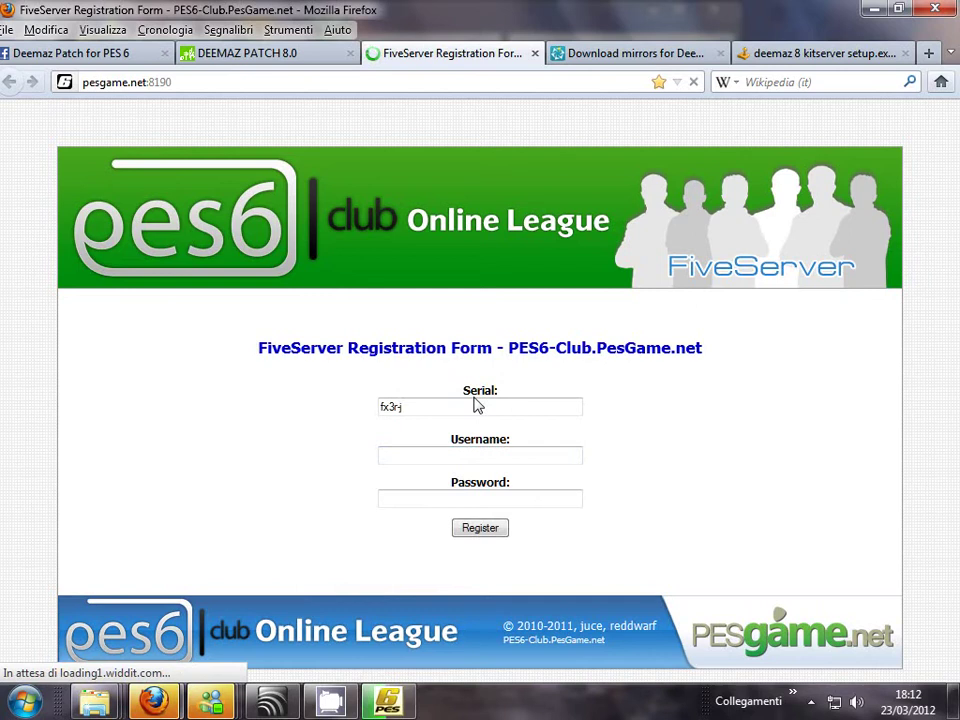
left_click(435, 455)
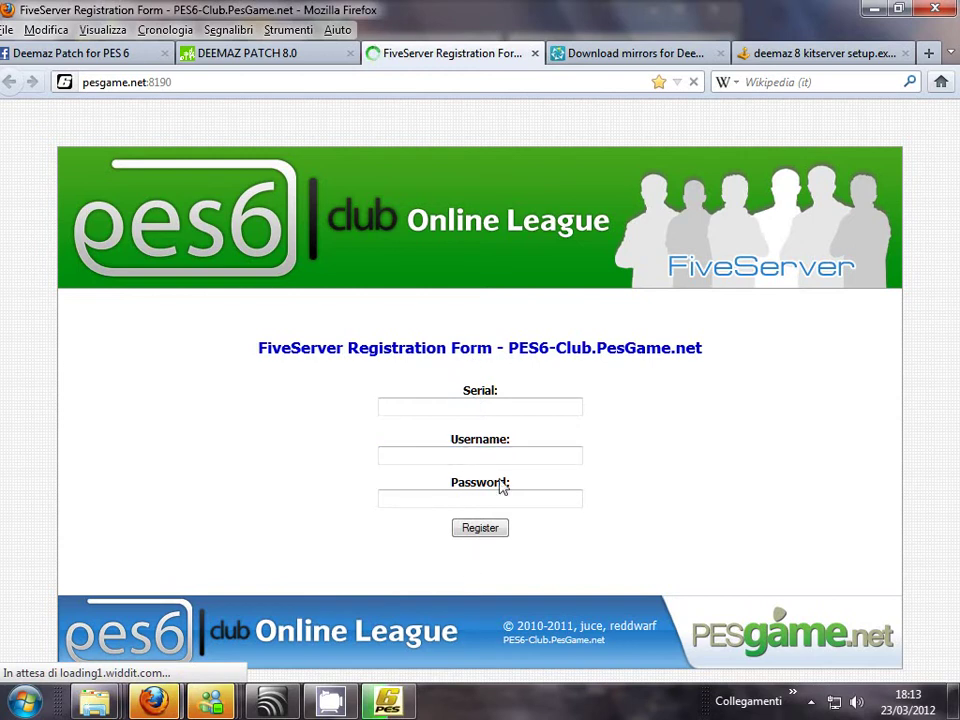